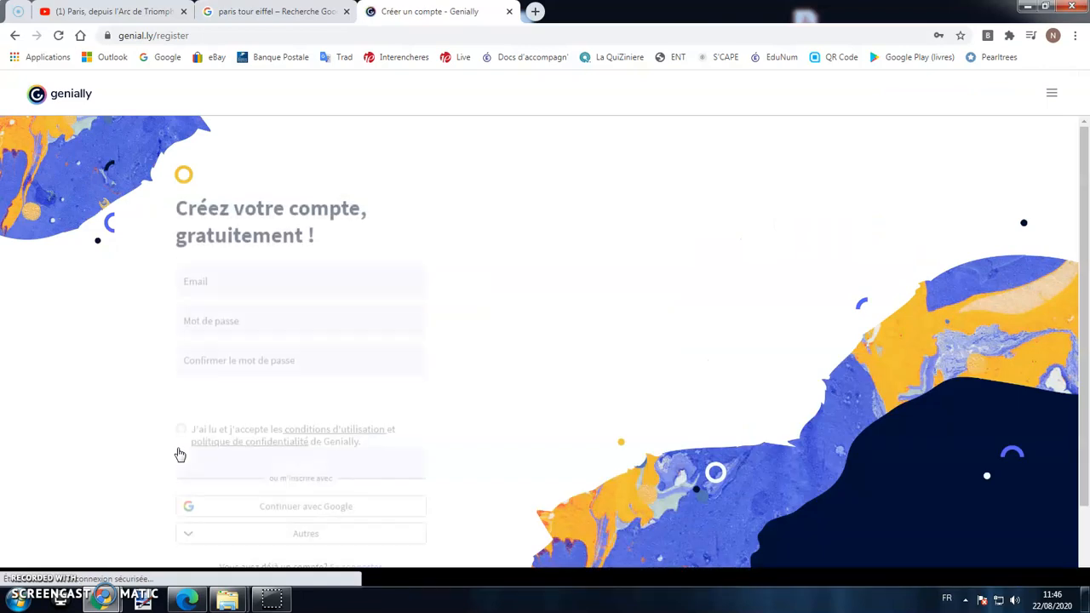
# Register with a pasted e-mail and a confirmed password, accept the terms, and submit.
pyautogui.click(232, 246)
pyautogui.rightClick(233, 246)
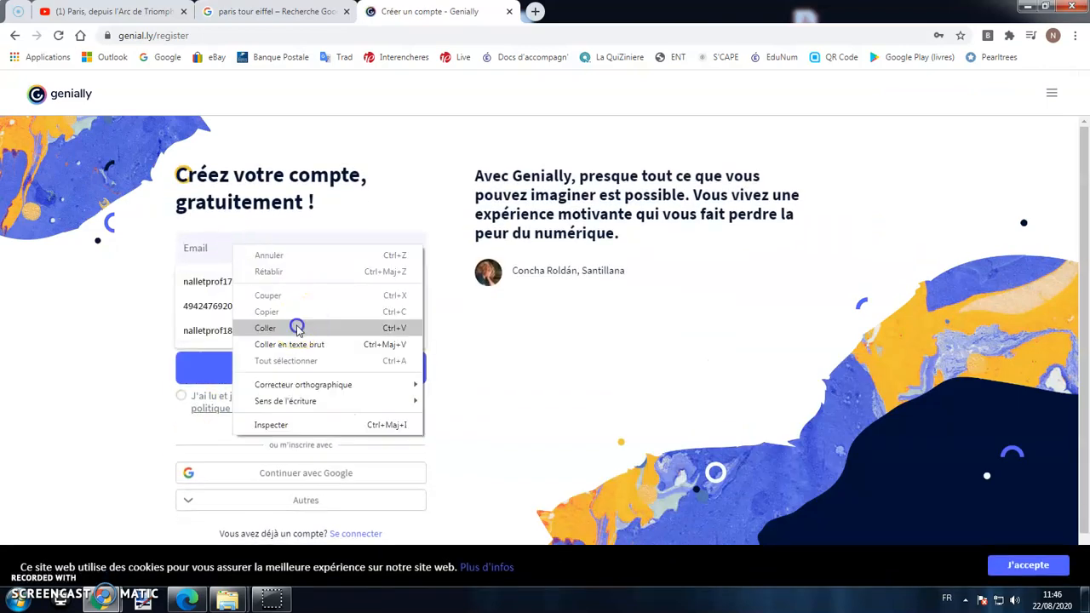
pyautogui.click(294, 327)
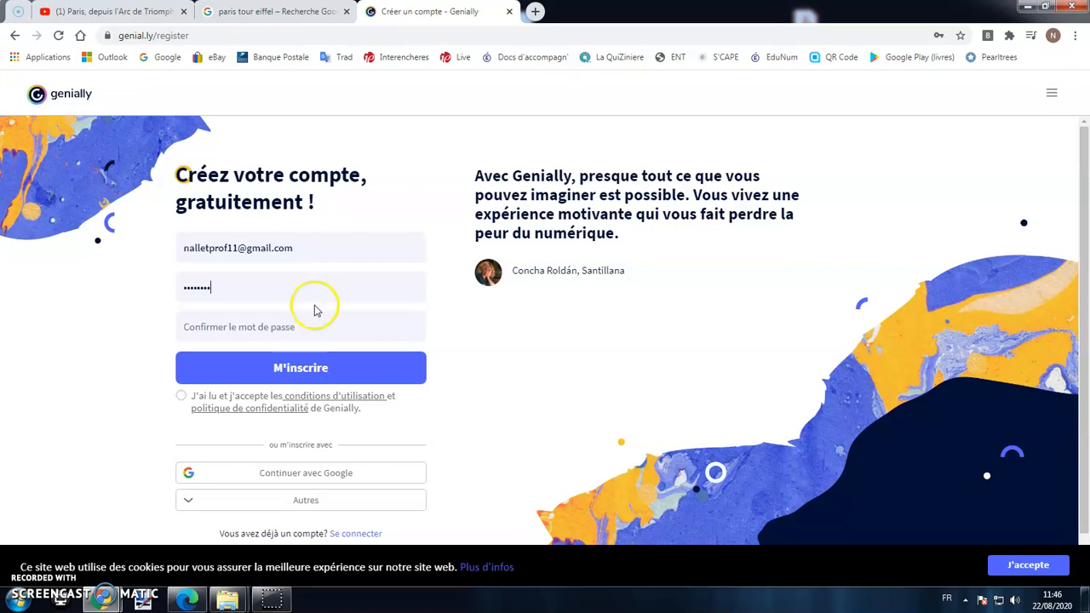
pyautogui.write('11')
pyautogui.click(180, 395)
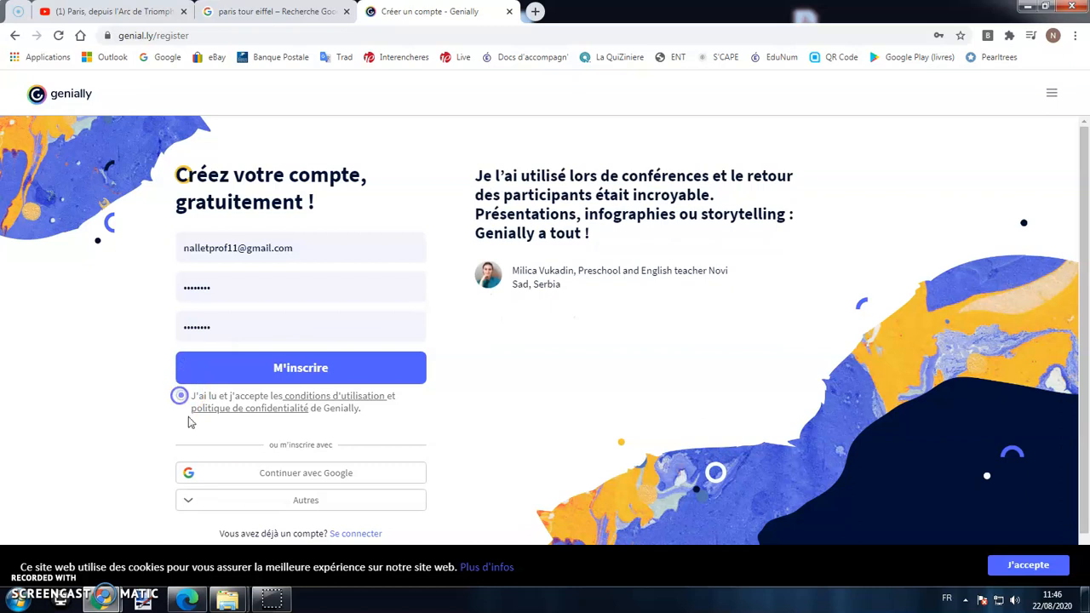
pyautogui.click(300, 370)
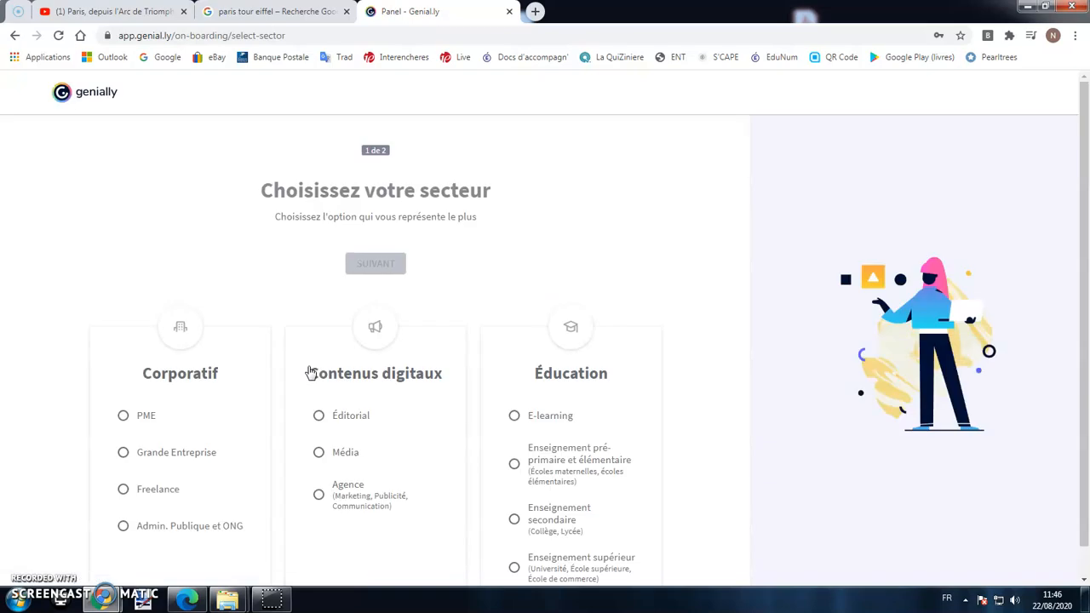
# Choose Enseignement secondaire as the sector and Élève as the profile in onboarding.
pyautogui.scroll(-1, 484, 363)
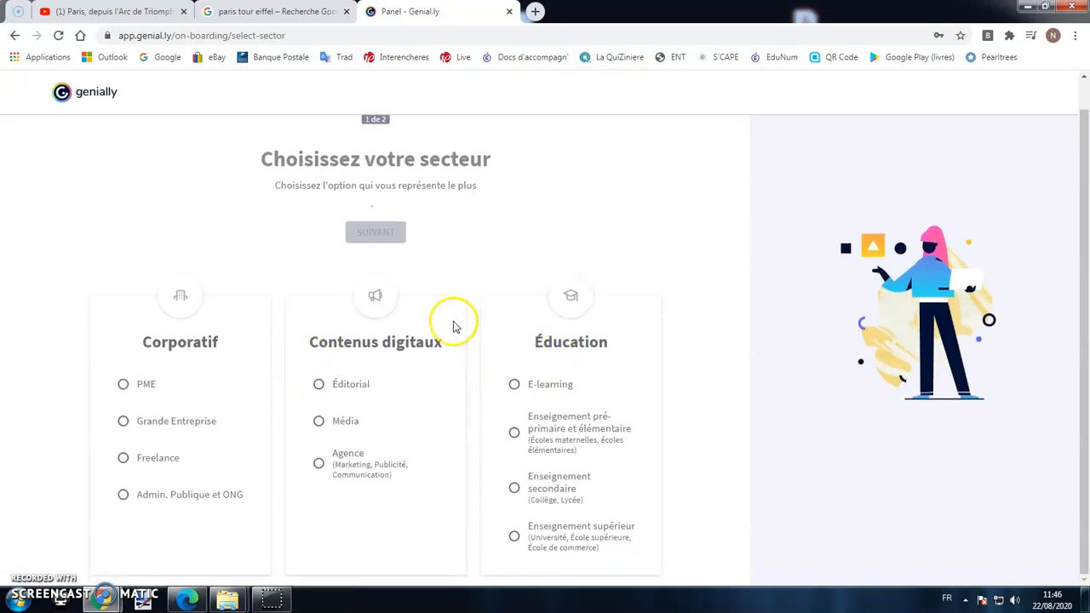
pyautogui.click(513, 489)
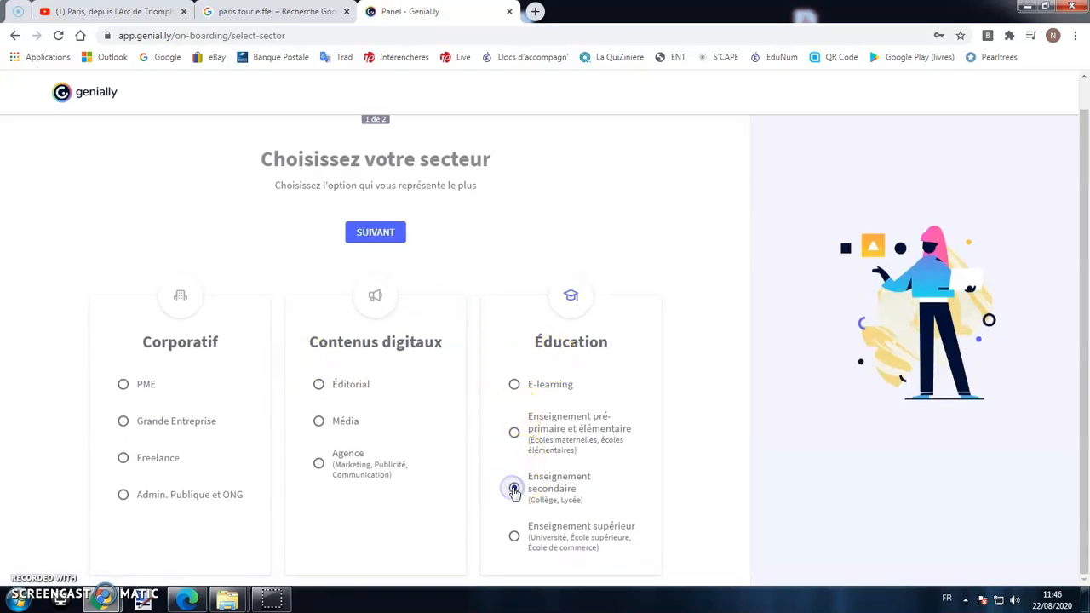
pyautogui.click(387, 244)
pyautogui.click(349, 359)
pyautogui.click(426, 266)
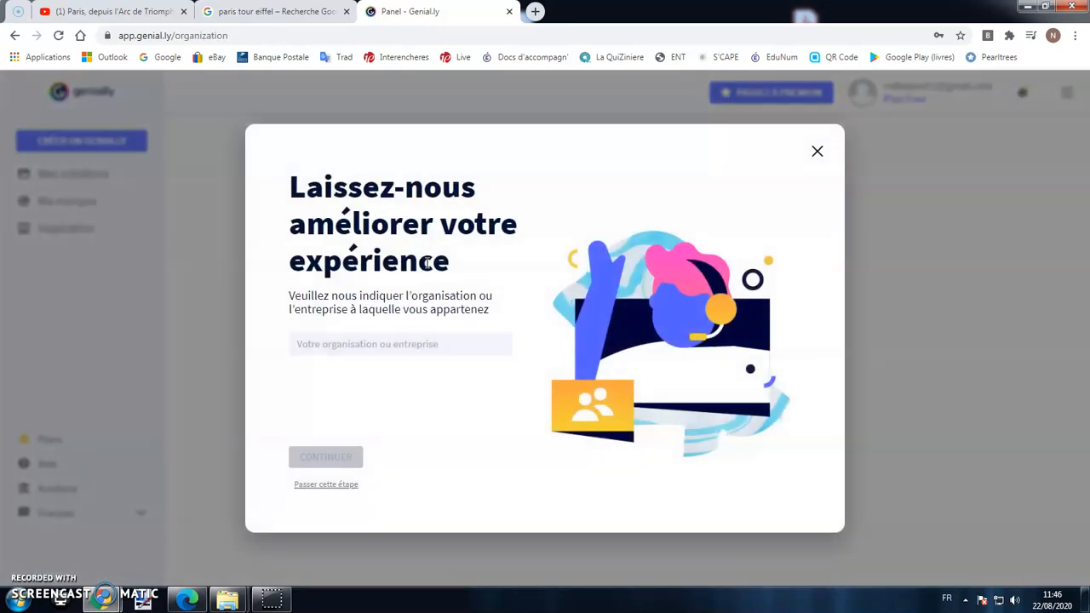
# Skip the organisation question and start creating a new genially from the dashboard.
pyautogui.click(816, 151)
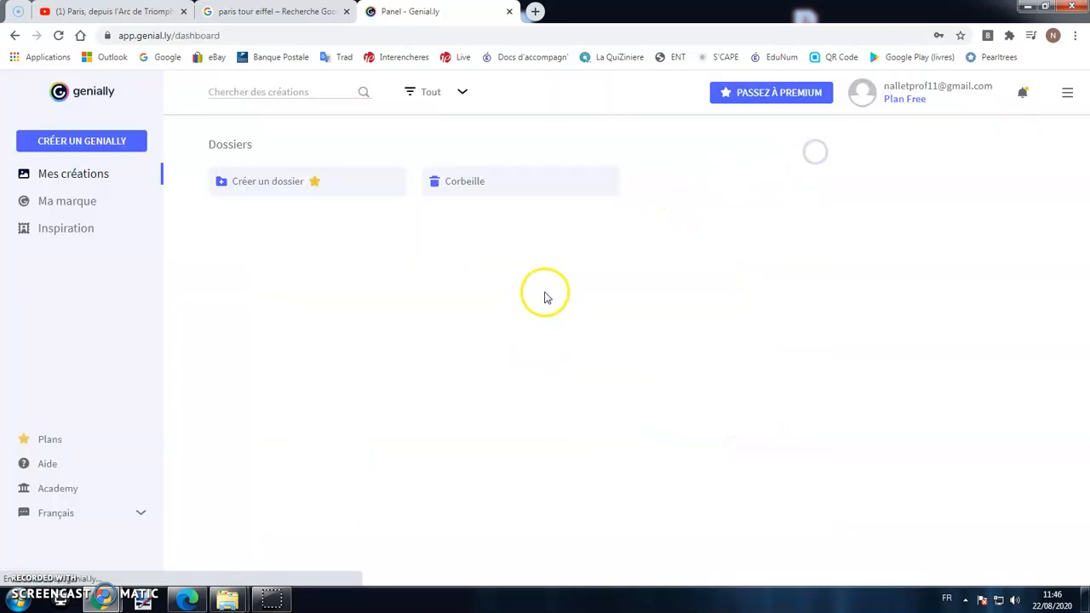
pyautogui.click(101, 179)
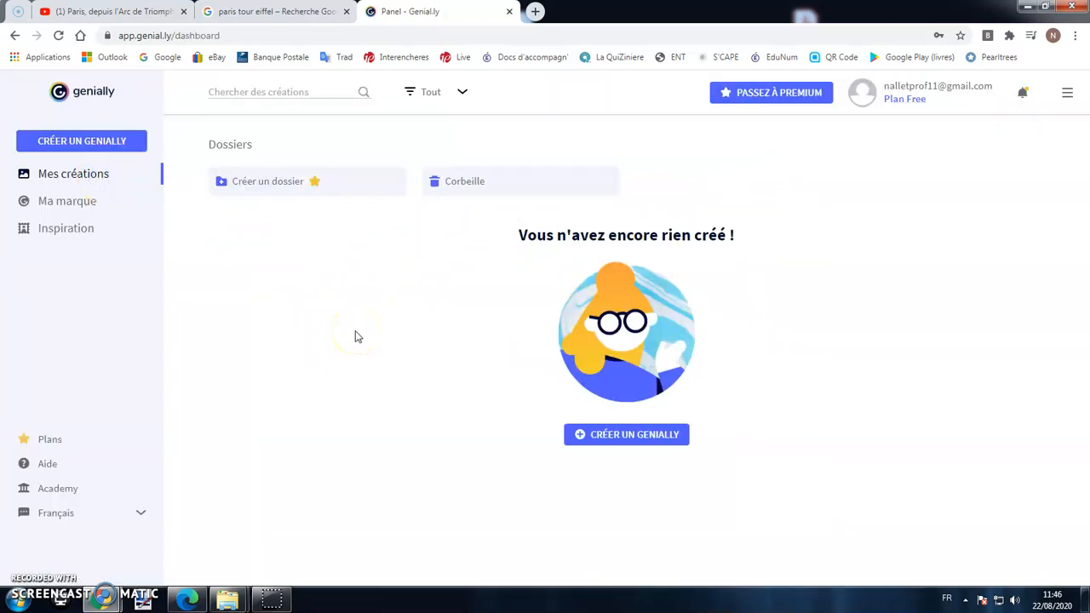
pyautogui.click(81, 141)
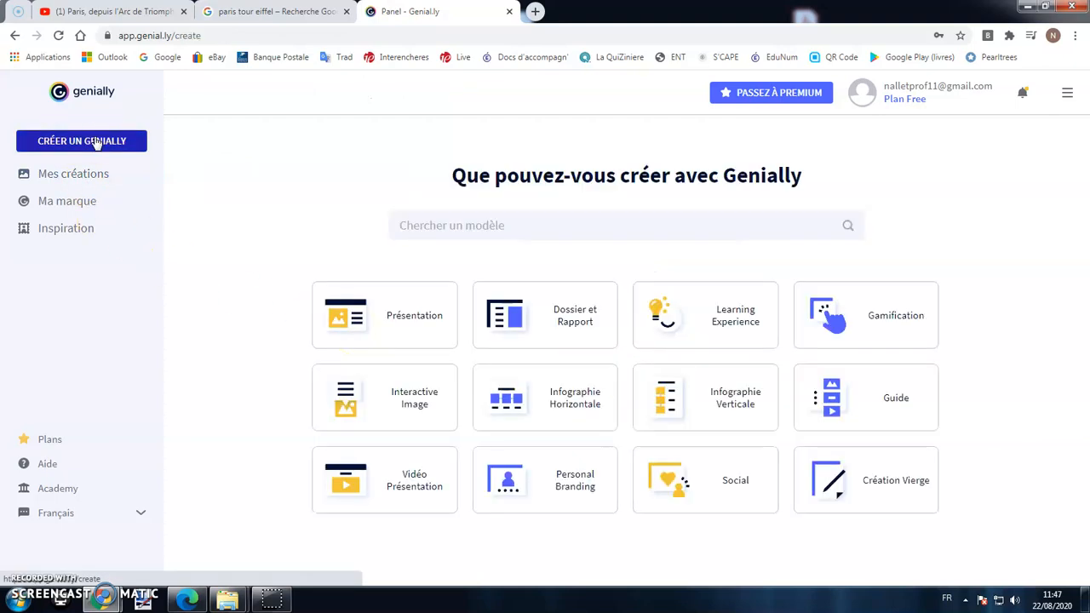
# Use the Basic Presentation template, adding only its Title page to the new presentation.
pyautogui.click(388, 313)
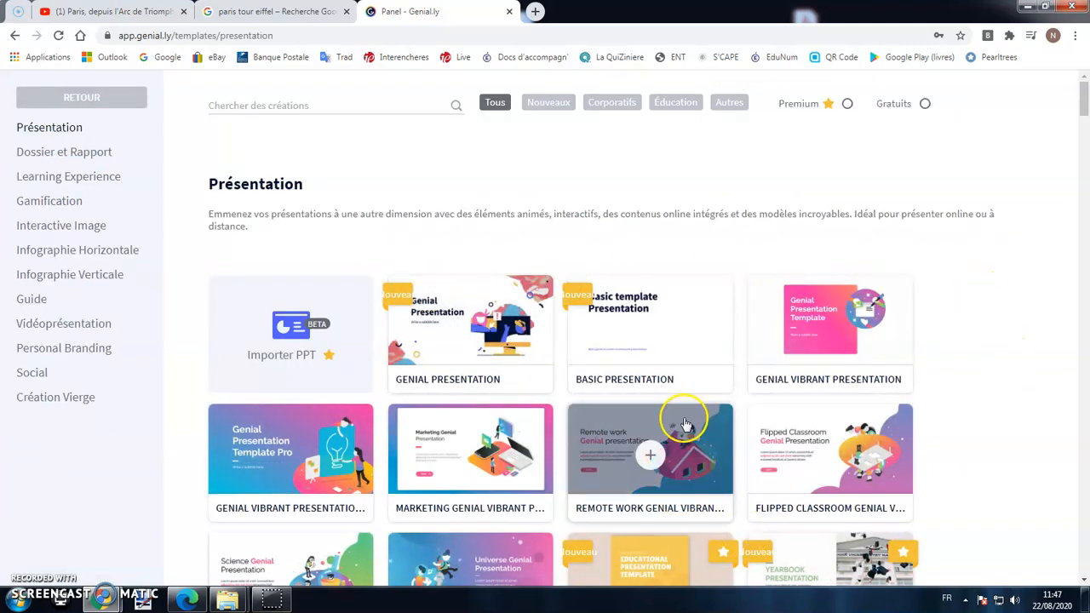
pyautogui.moveTo(639, 327)
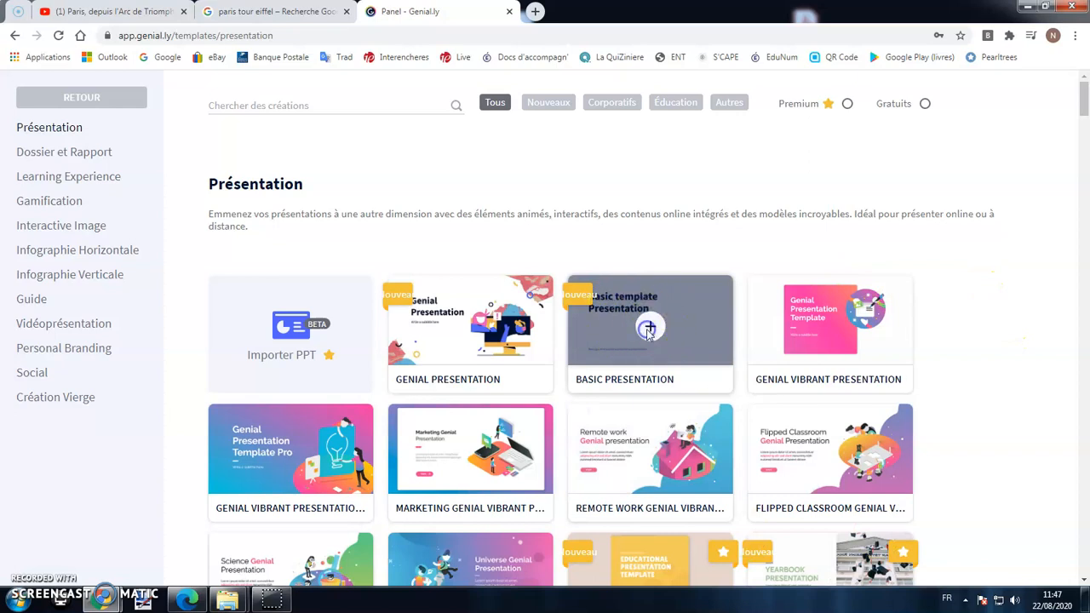
pyautogui.click(649, 330)
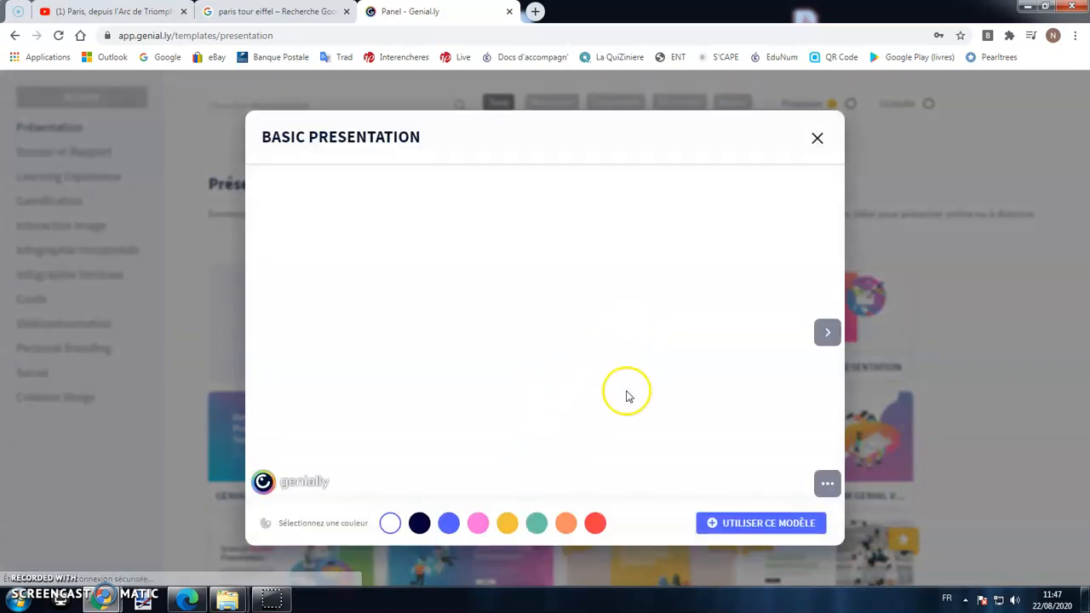
pyautogui.click(736, 526)
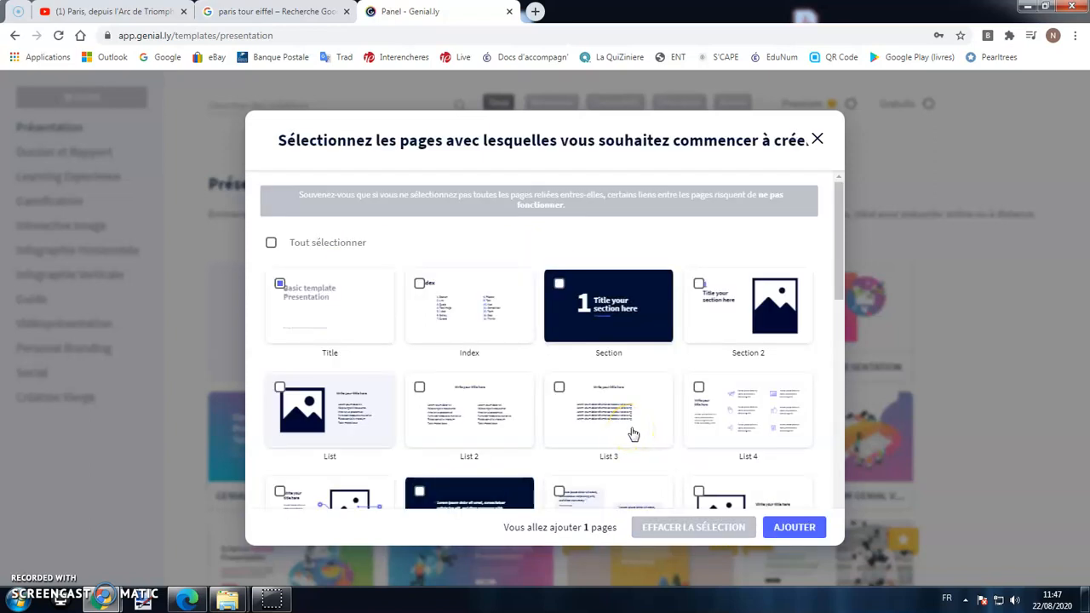
pyautogui.click(775, 528)
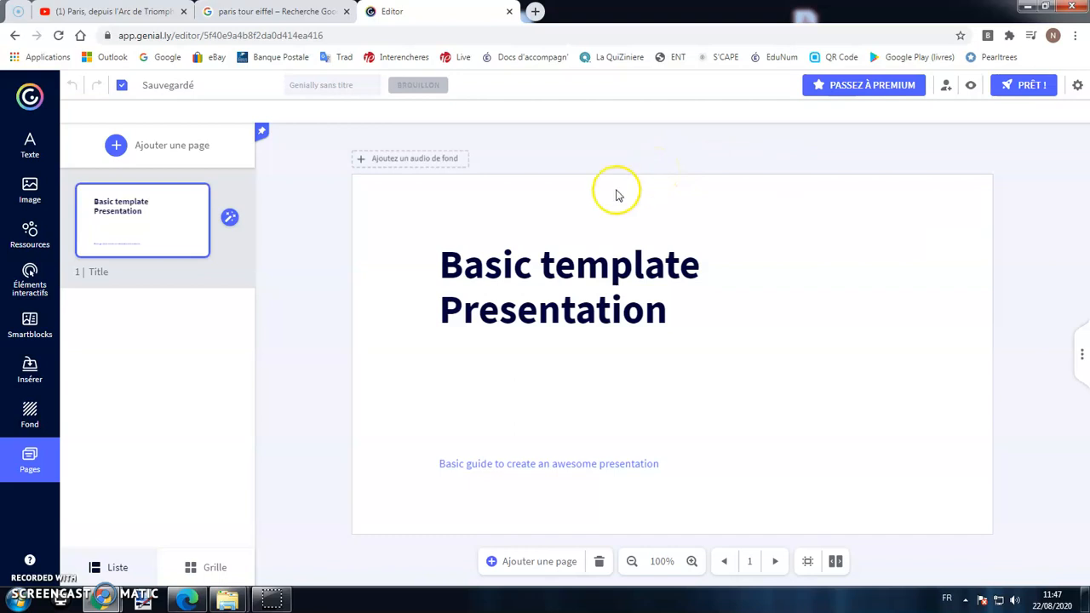
# Delete the title and subtitle text, then try yellow, orange, coral and pink backgrounds.
pyautogui.moveTo(398, 207); pyautogui.dragTo(882, 529)
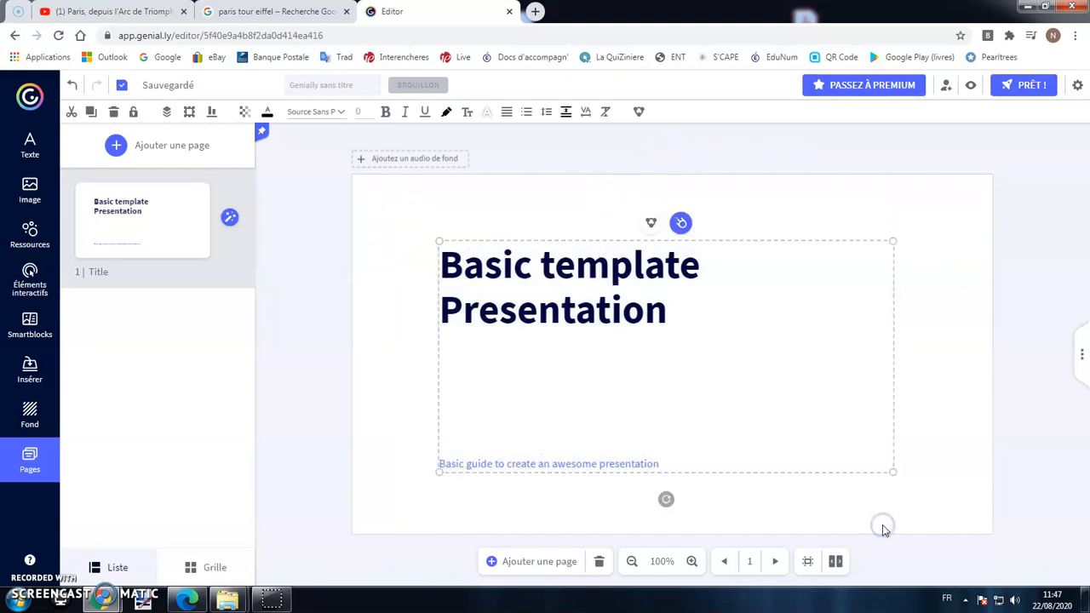
pyautogui.click(114, 115)
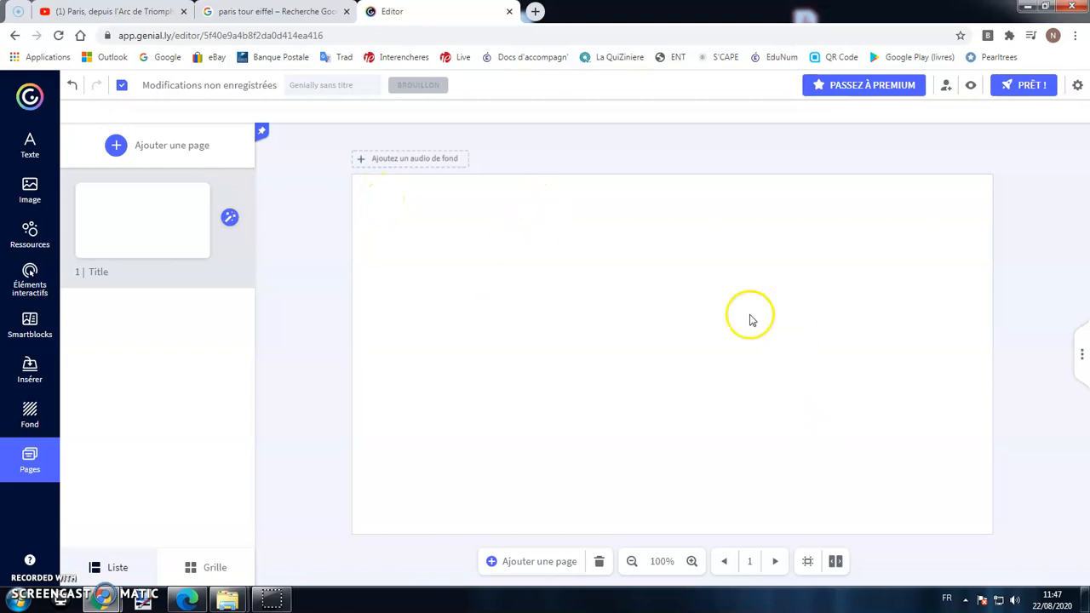
pyautogui.click(37, 422)
pyautogui.click(135, 494)
pyautogui.click(162, 494)
pyautogui.click(190, 494)
pyautogui.click(217, 494)
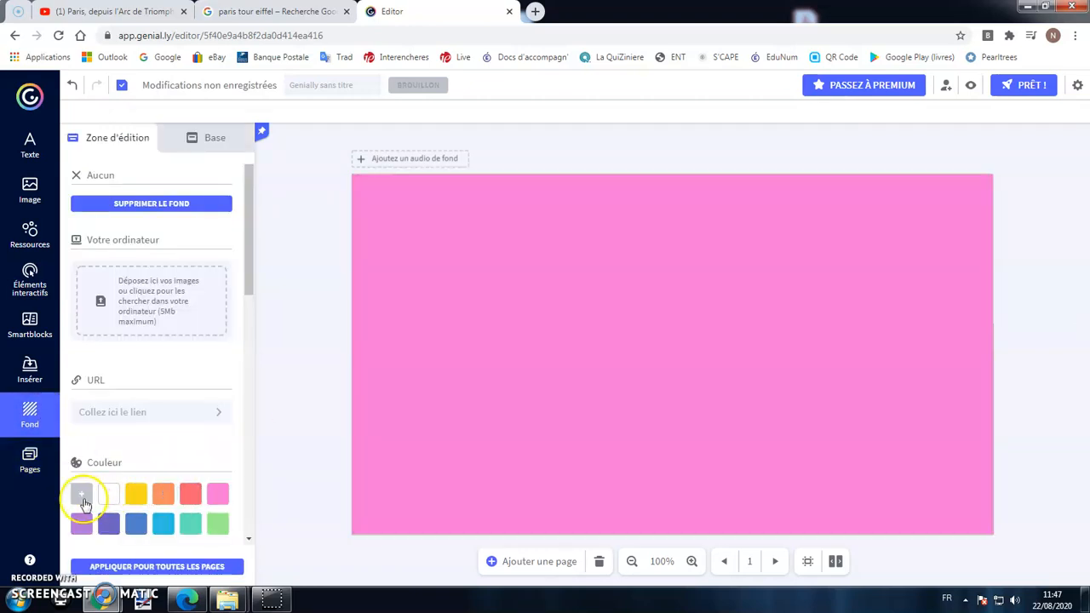
# Try custom pale pink, cyan, pale blue and a blue brick-wall photo as background.
pyautogui.click(83, 501)
pyautogui.moveTo(148, 332); pyautogui.dragTo(105, 319)
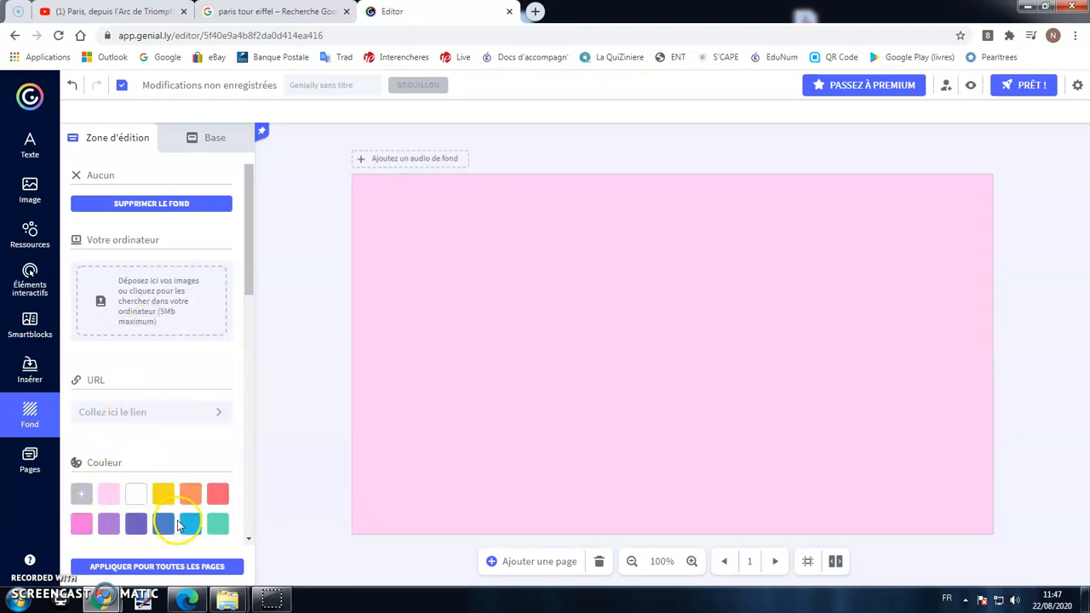
pyautogui.click(182, 525)
pyautogui.click(84, 493)
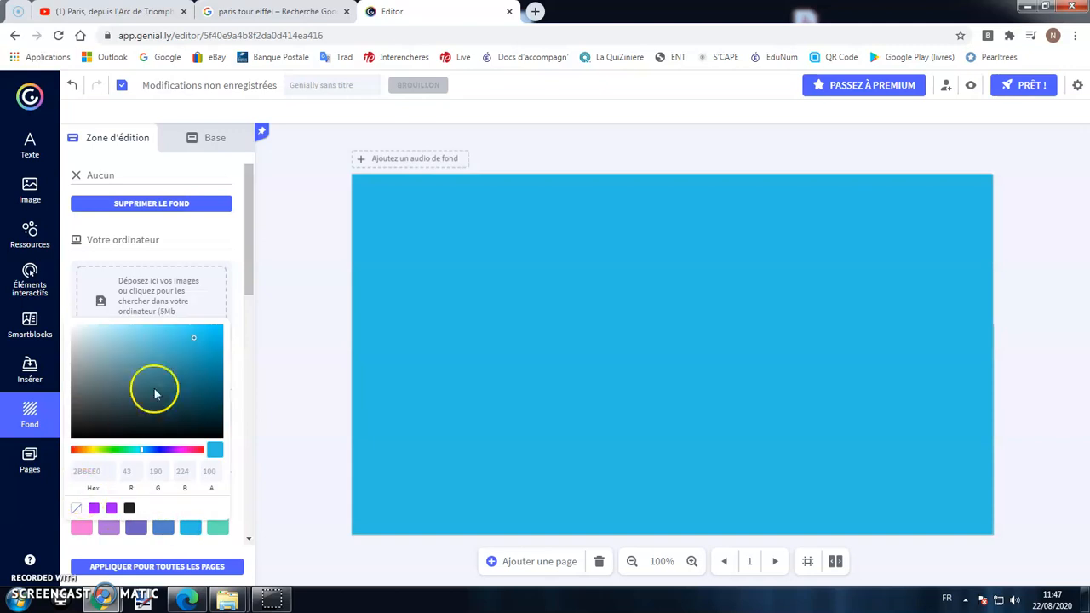
pyautogui.moveTo(195, 336); pyautogui.dragTo(92, 328)
pyautogui.moveTo(248, 301); pyautogui.dragTo(255, 389)
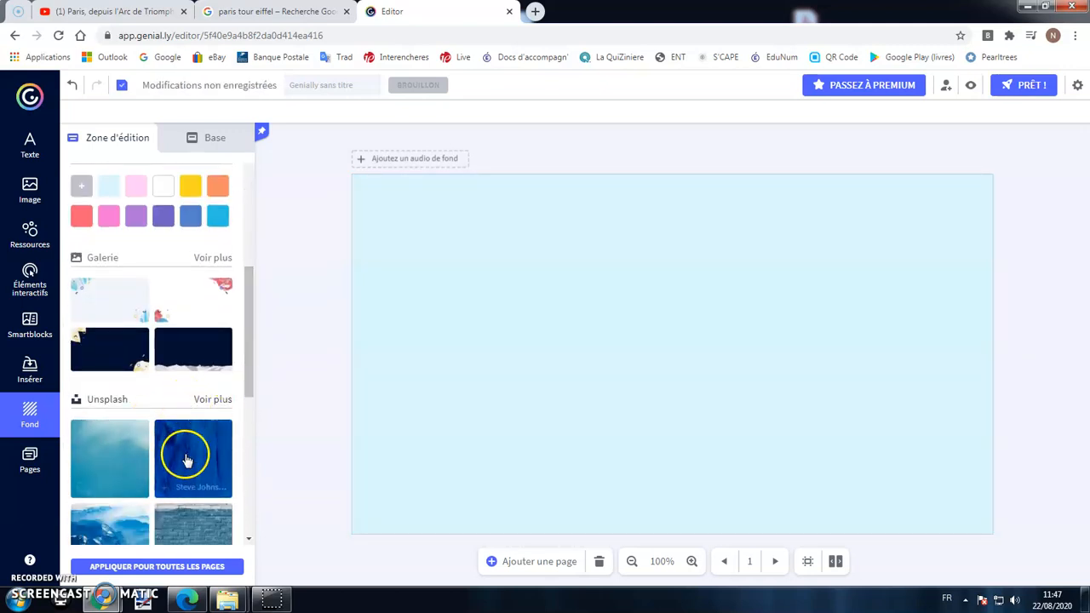
pyautogui.scroll(-3, 178, 468)
pyautogui.click(215, 423)
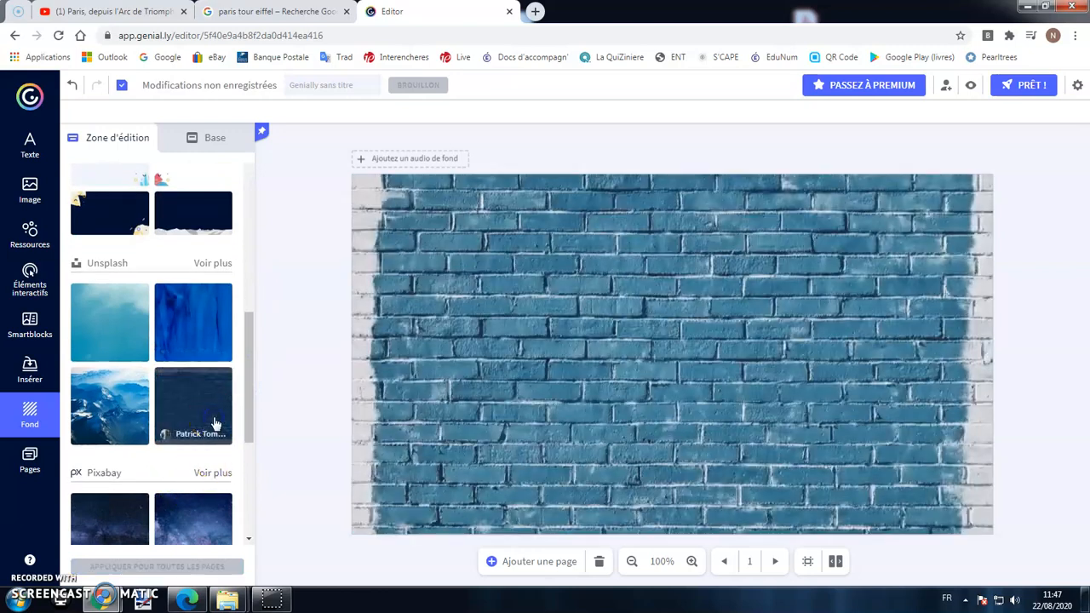
# Set the page background back to plain light blue.
pyautogui.scroll(3, 202, 400)
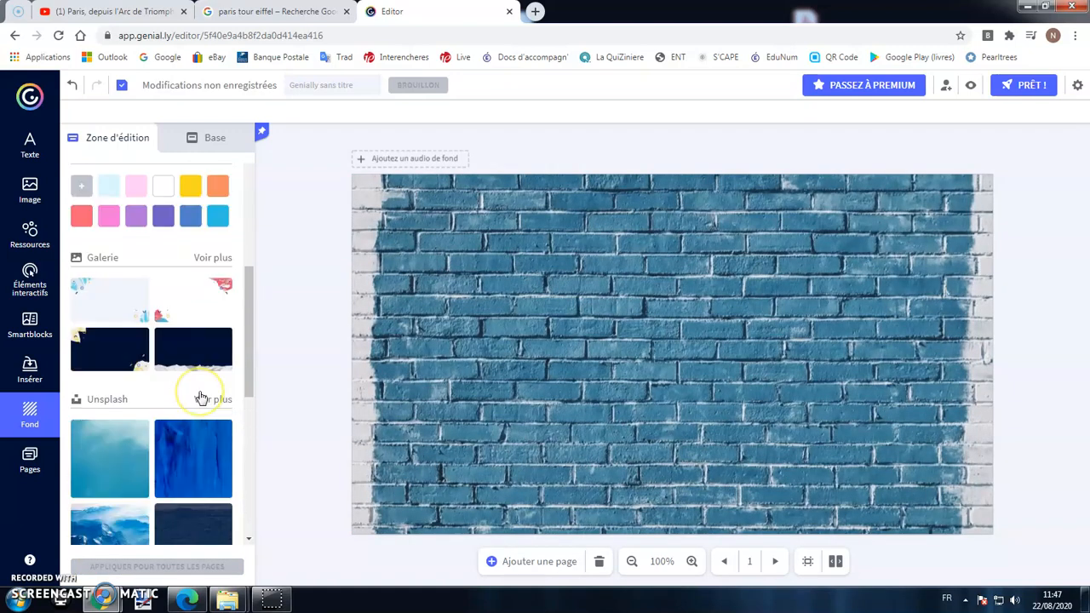
pyautogui.scroll(6, 187, 426)
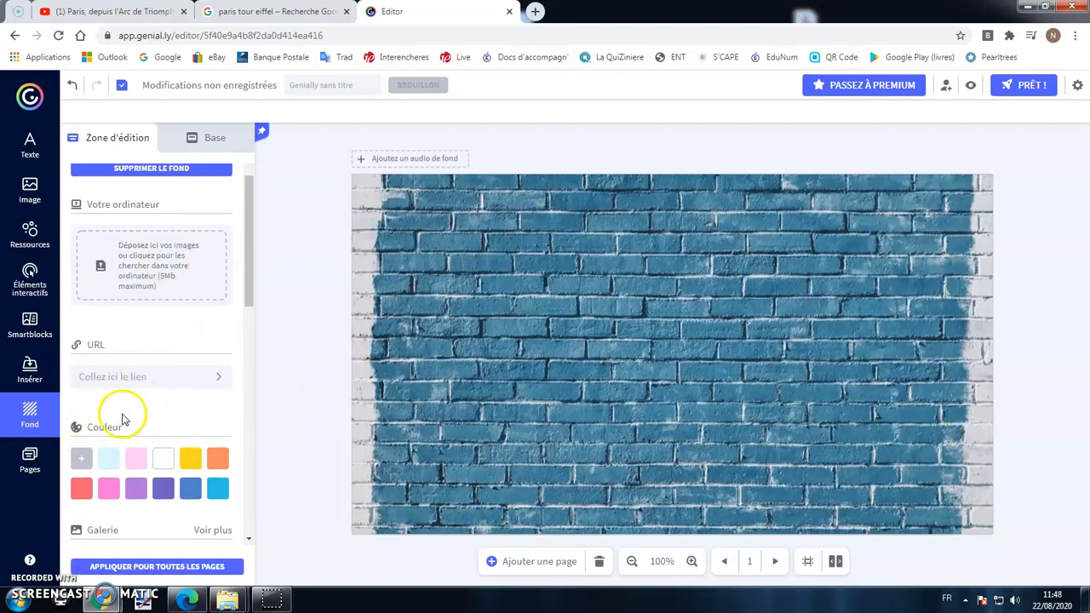
pyautogui.click(108, 458)
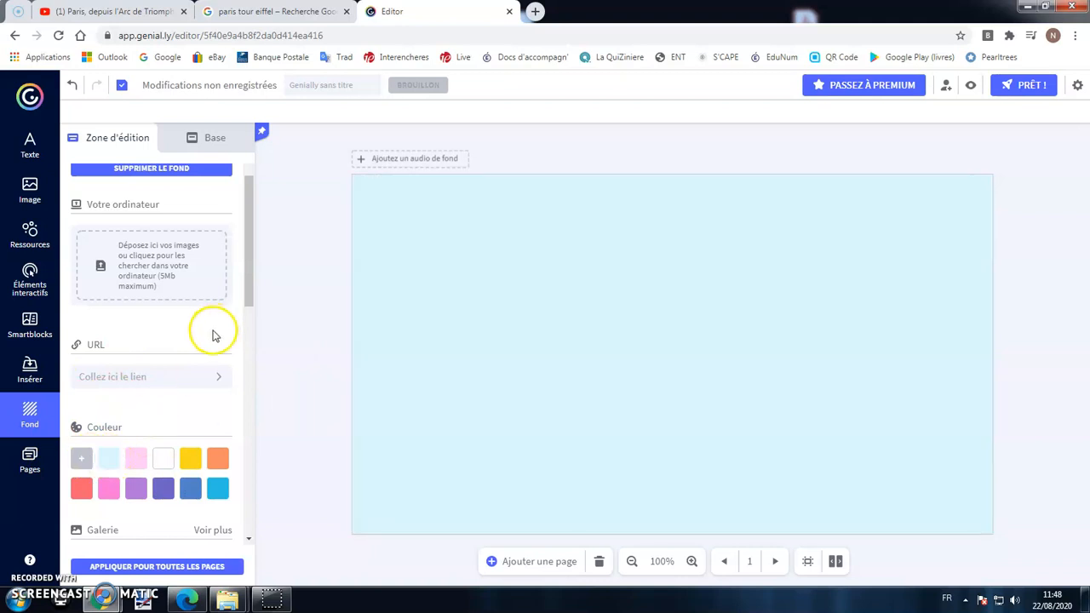
pyautogui.click(34, 463)
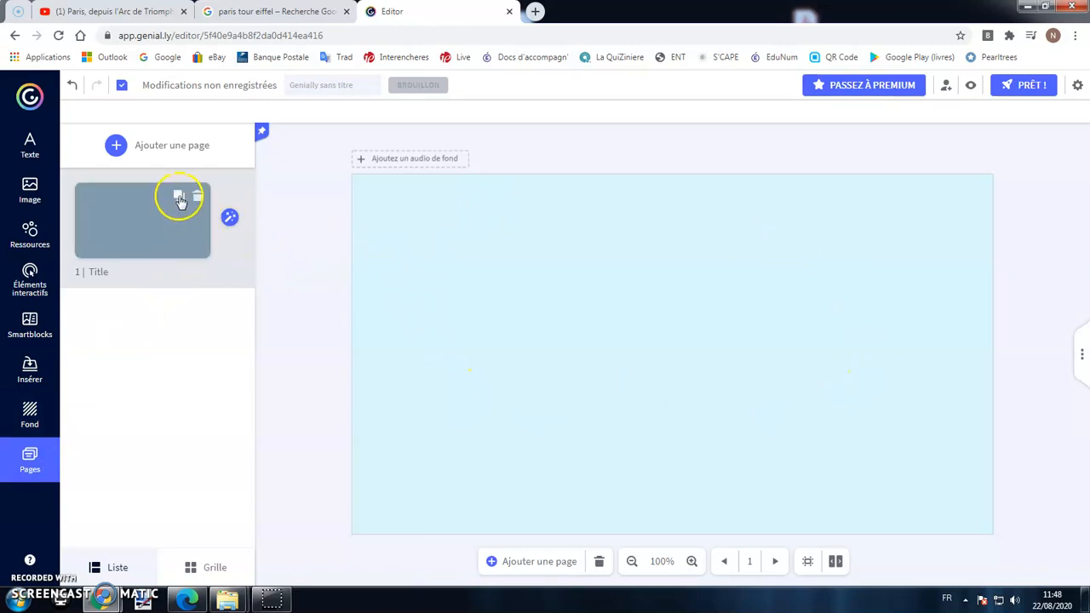
# Duplicate the first page three times and delete the original page.
pyautogui.click(179, 198)
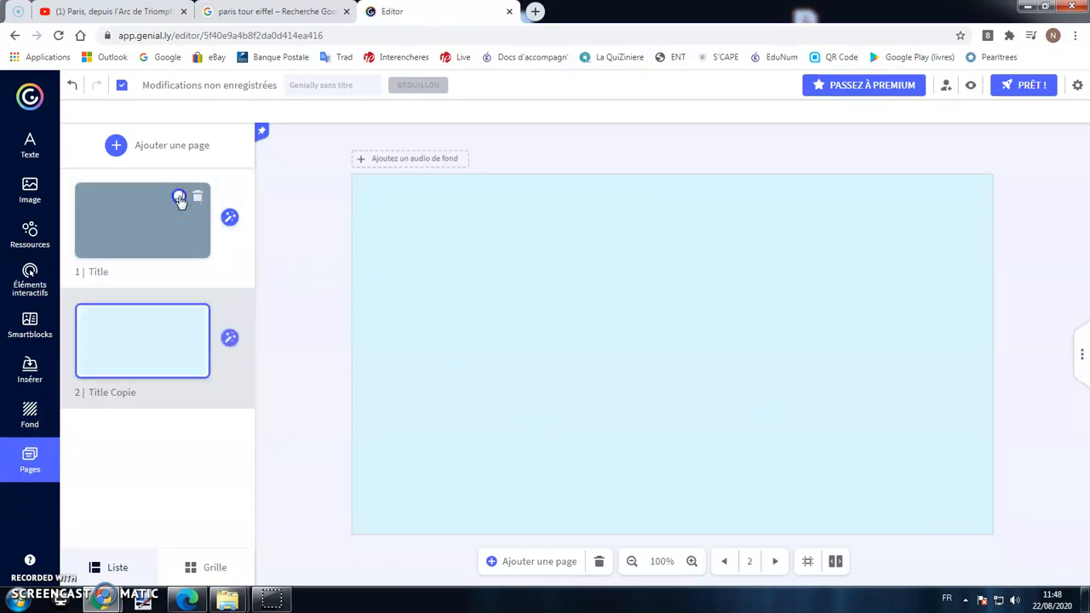
pyautogui.click(179, 198)
pyautogui.click(178, 198)
pyautogui.scroll(2, 175, 226)
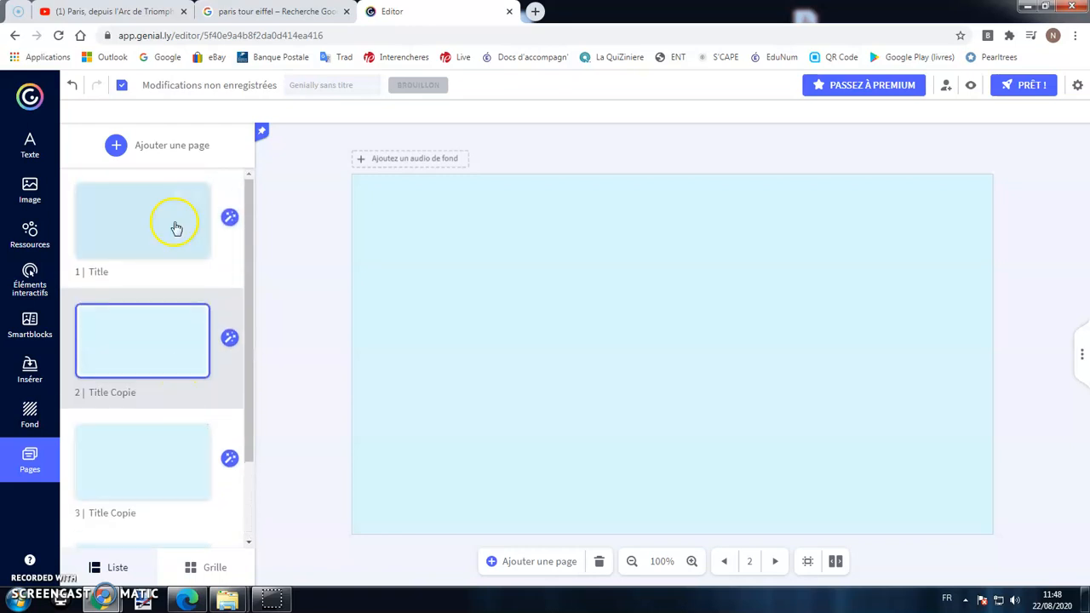
pyautogui.scroll(-2, 156, 486)
pyautogui.scroll(2, 187, 421)
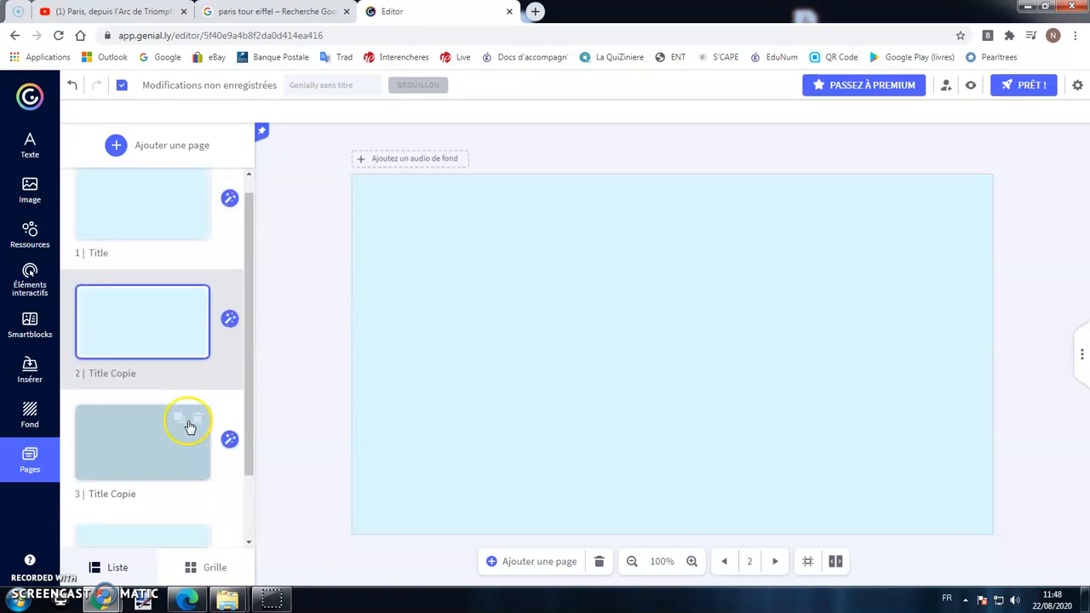
pyautogui.click(198, 197)
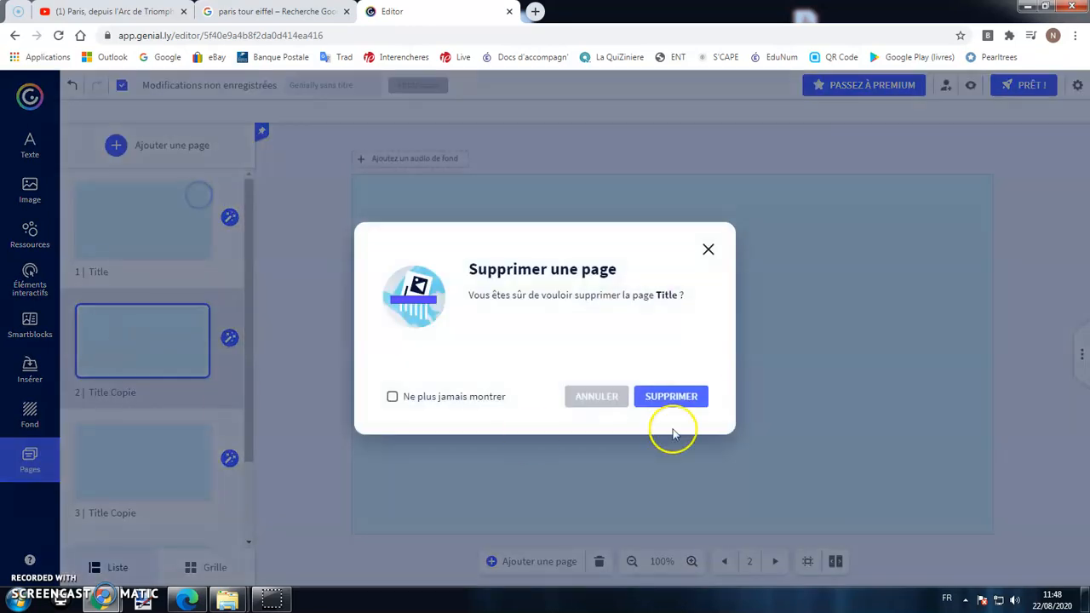
pyautogui.click(679, 397)
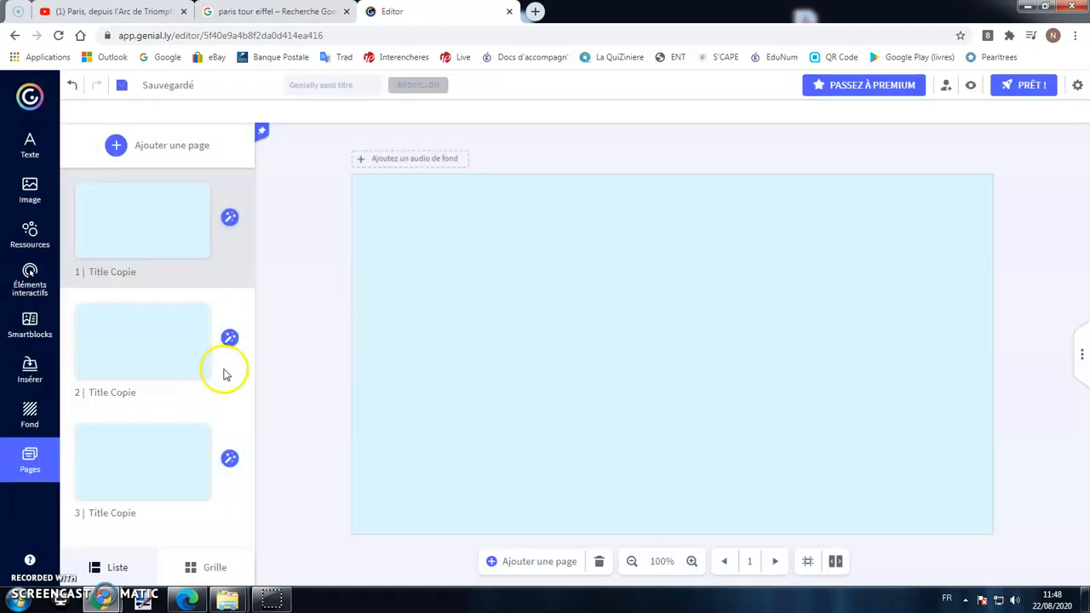
# Add a Blank page and drag it to a new place in the page order.
pyautogui.click(118, 146)
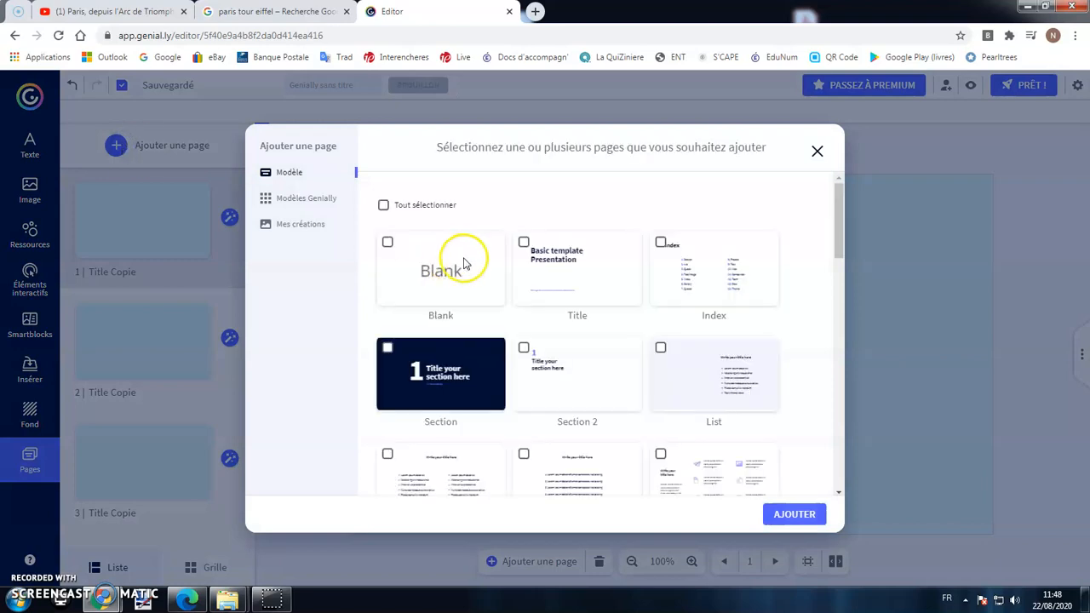
pyautogui.click(387, 242)
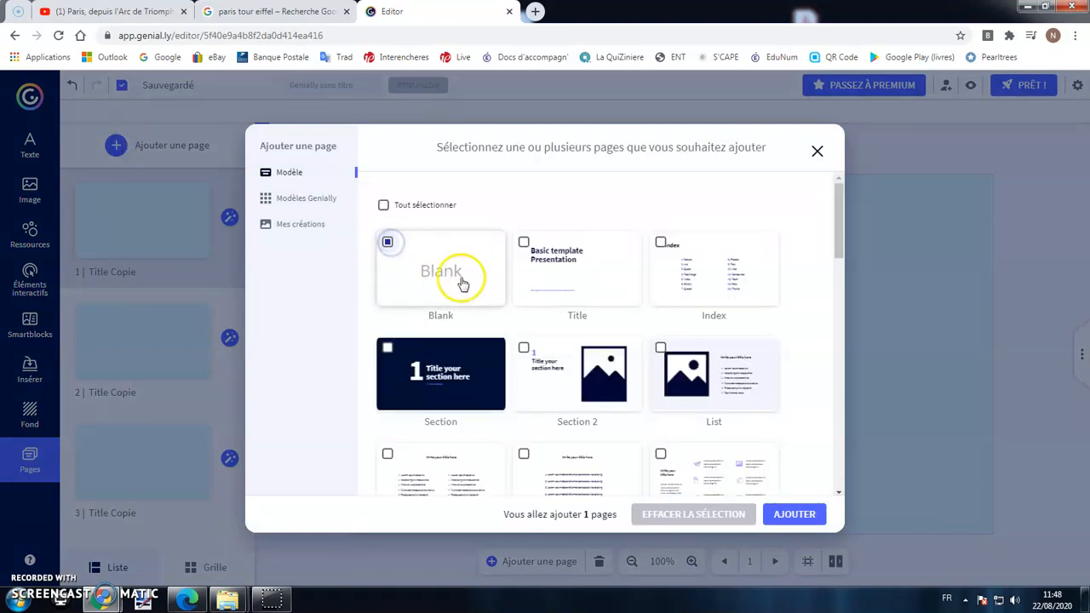
pyautogui.click(792, 515)
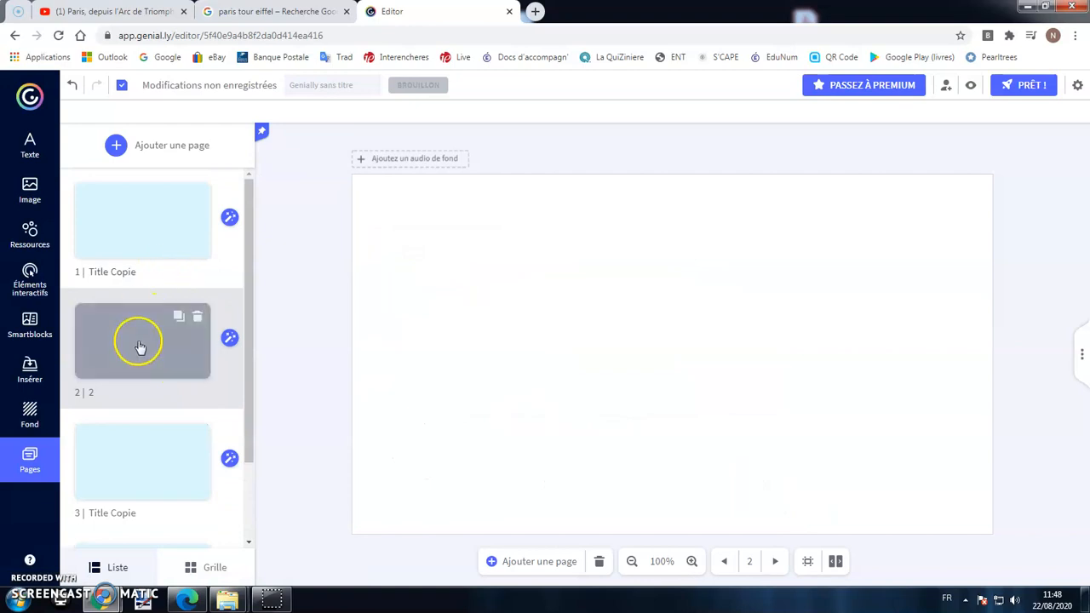
pyautogui.moveTo(145, 348); pyautogui.dragTo(139, 235)
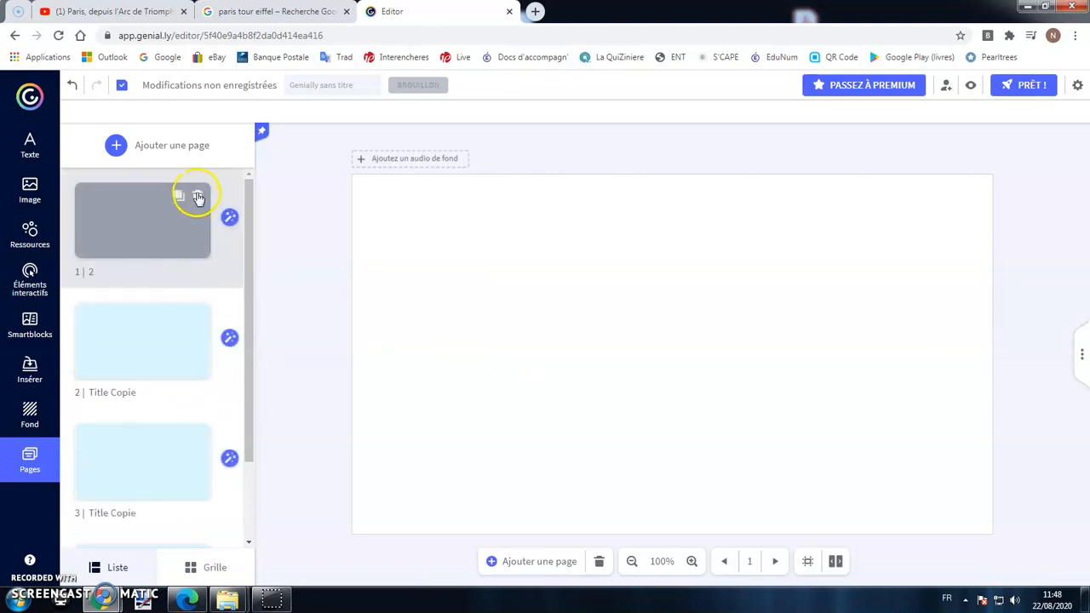
# Delete the blank page and title the presentation 'Test 2020'.
pyautogui.click(197, 197)
pyautogui.click(672, 398)
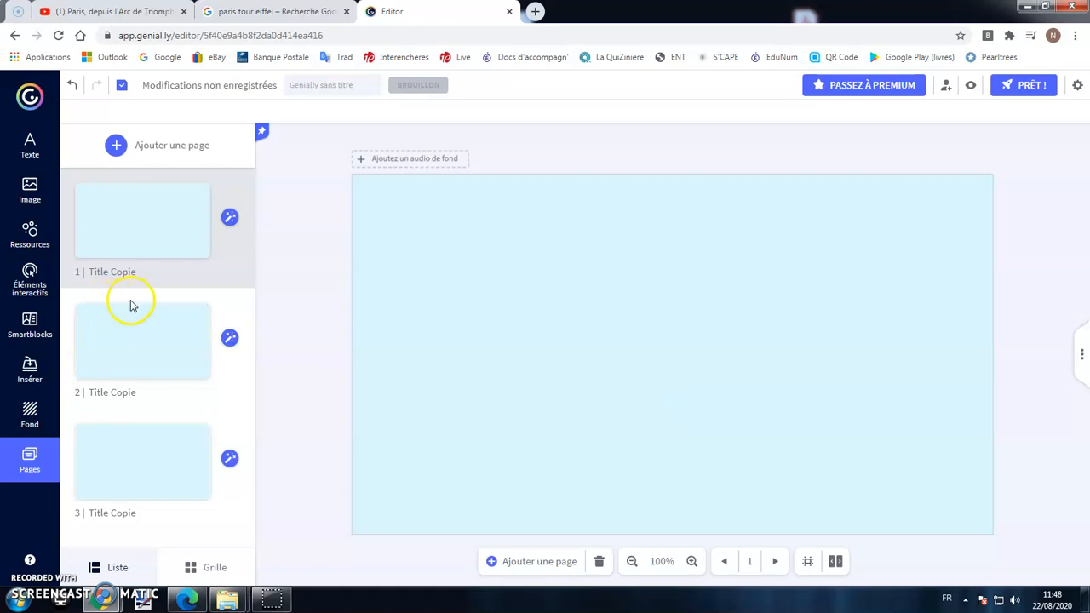
pyautogui.click(342, 86)
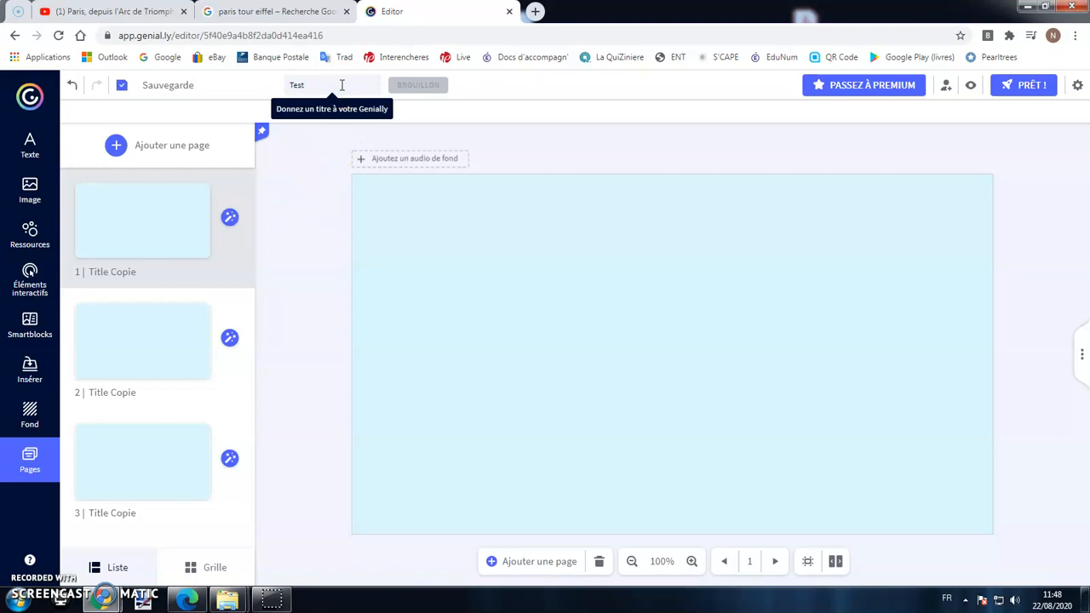
pyautogui.click(530, 123)
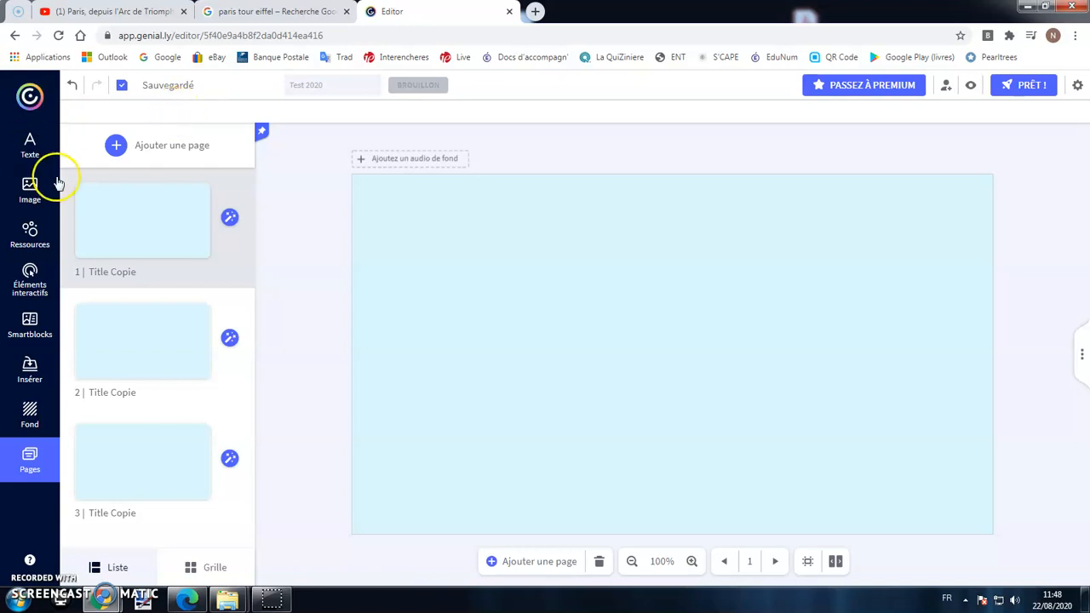
# Add a Titre 2 heading reading PARIS to page 1.
pyautogui.click(30, 145)
pyautogui.scroll(-3, 150, 506)
pyautogui.scroll(3, 161, 477)
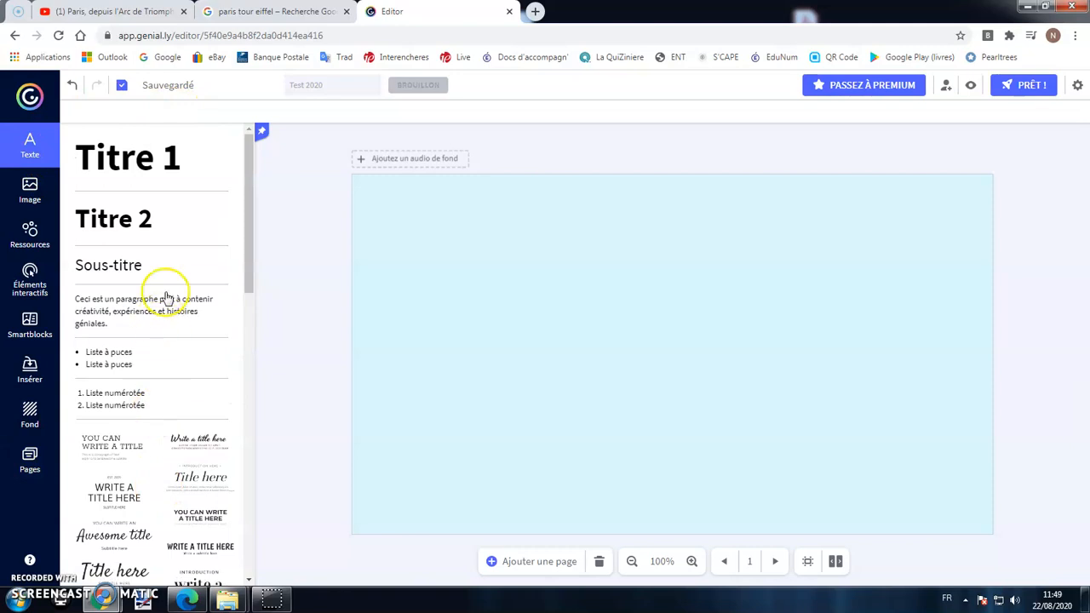
pyautogui.click(129, 219)
pyautogui.doubleClick(606, 332)
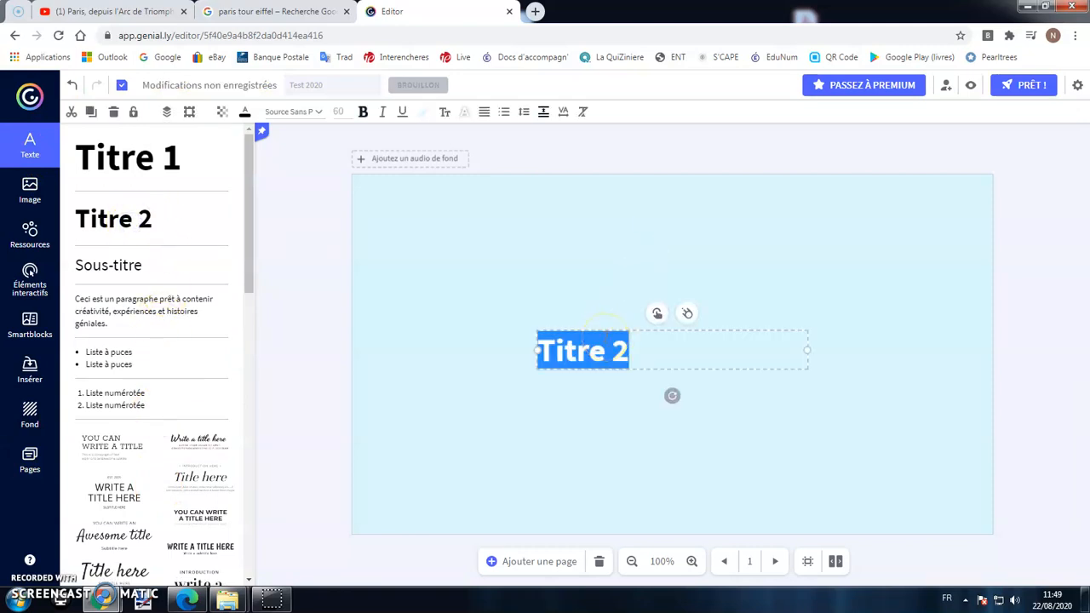
pyautogui.write('PARIS')
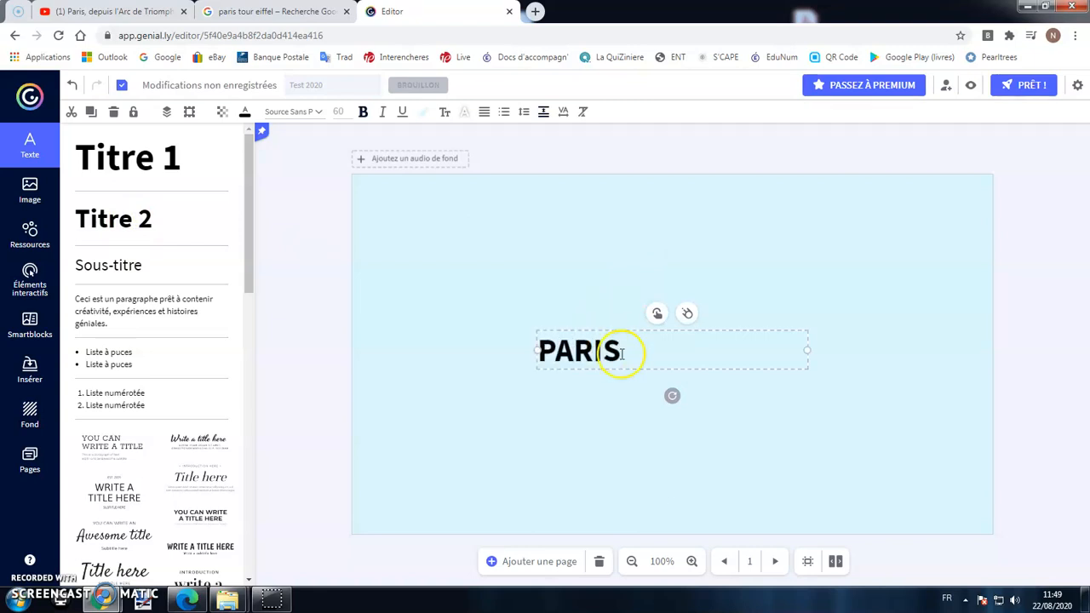
# Tilt the PARIS heading slightly, move it to the top-left, and colour it red.
pyautogui.moveTo(660, 333); pyautogui.dragTo(564, 227)
pyautogui.moveTo(571, 294)
pyautogui.mouseDown()
pyautogui.moveTo(588, 280)
pyautogui.moveTo(550, 299)
pyautogui.moveTo(576, 284)
pyautogui.mouseUp()
pyautogui.moveTo(598, 230); pyautogui.dragTo(532, 188)
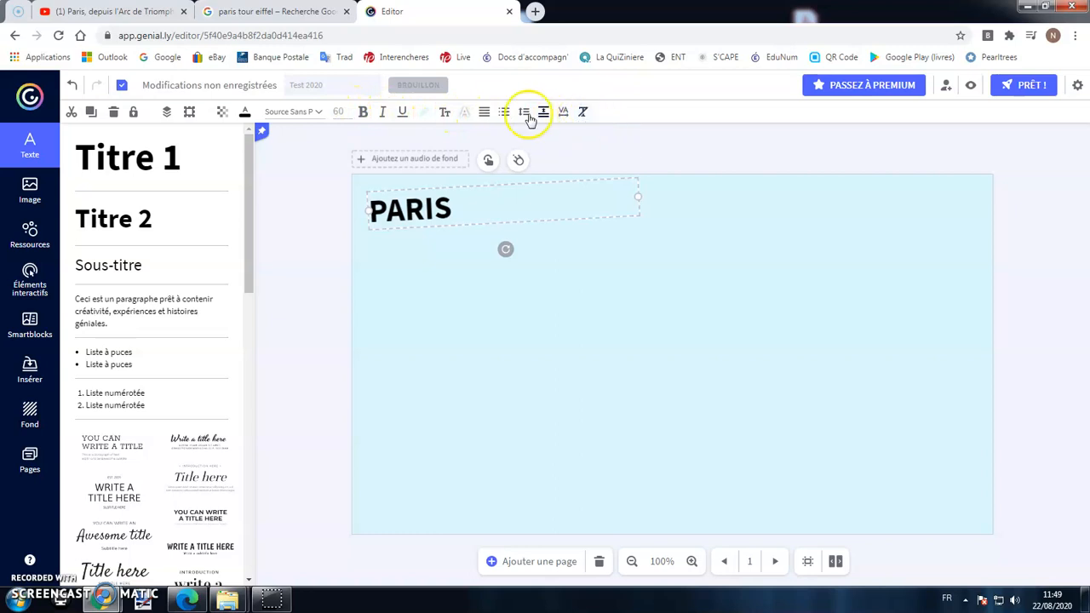
pyautogui.click(244, 112)
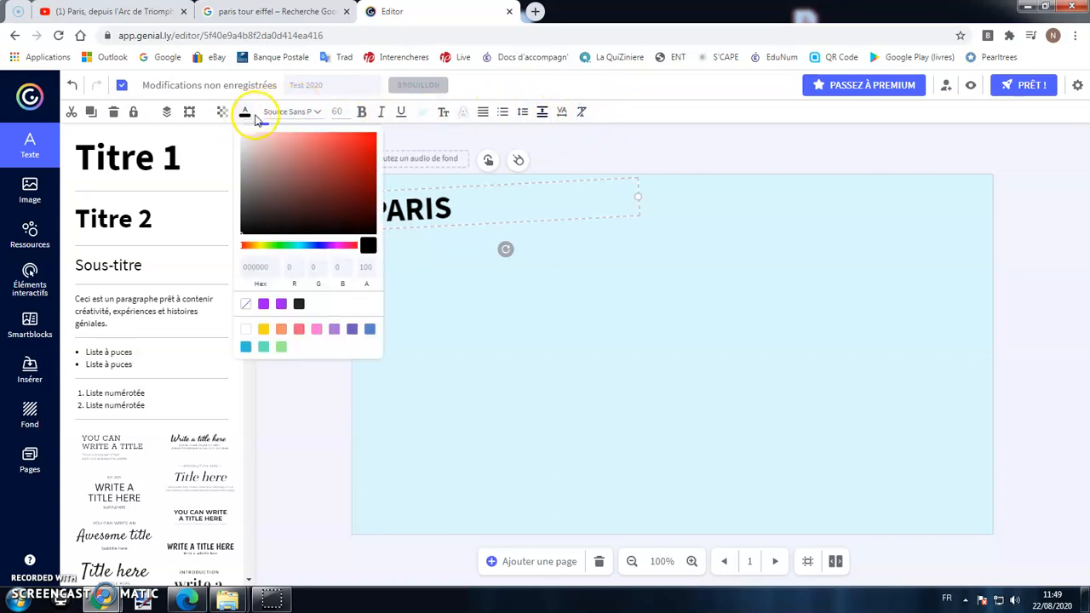
pyautogui.click(365, 141)
pyautogui.click(497, 364)
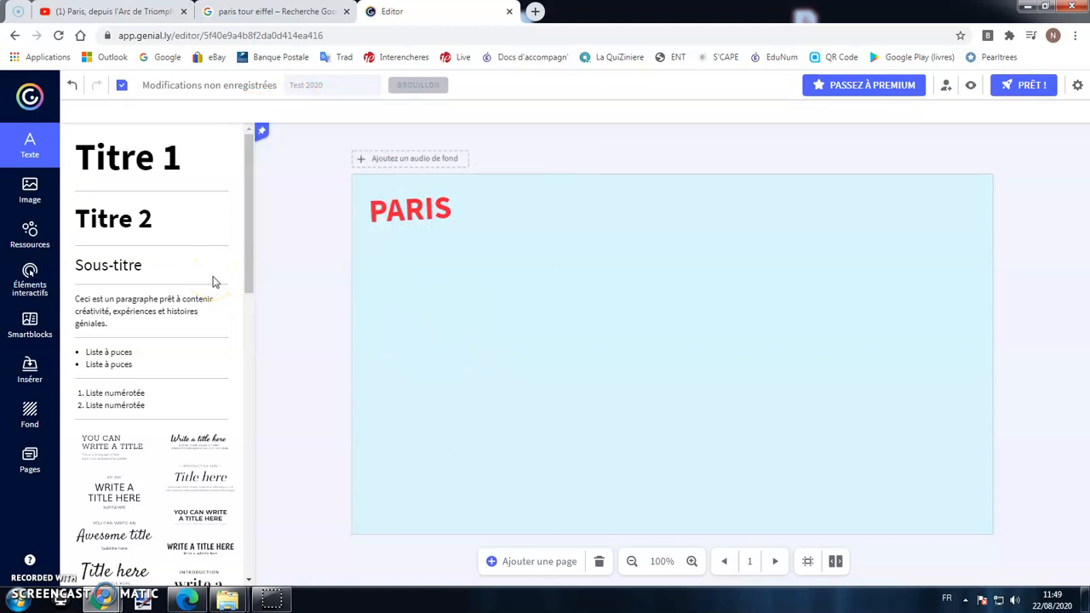
pyautogui.click(30, 189)
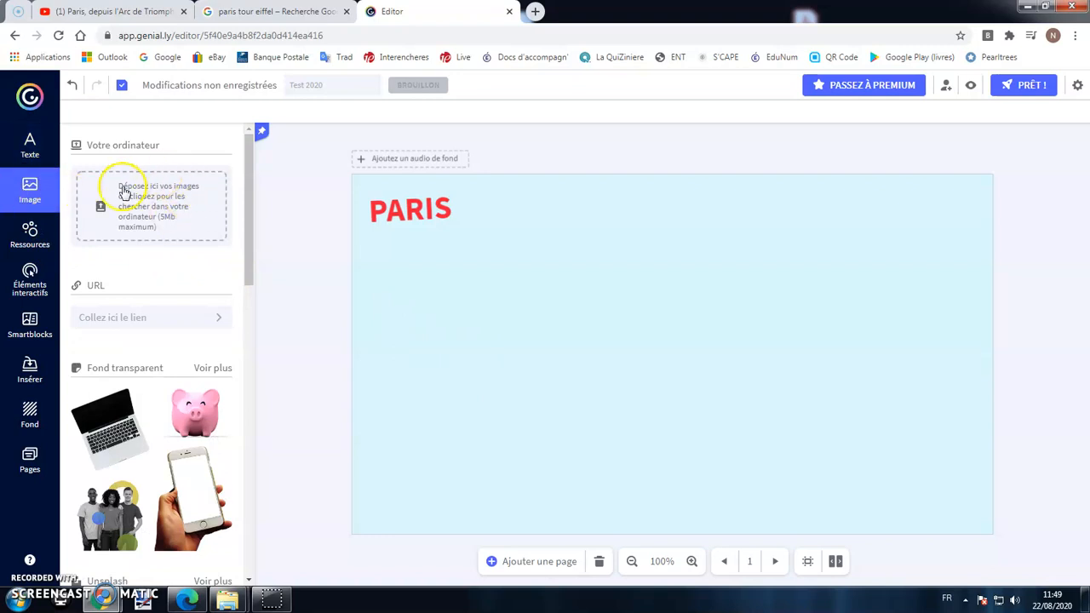
# Upload the '3 - Tour Eiffel' image, place it on the page, and tilt it slightly.
pyautogui.click(142, 210)
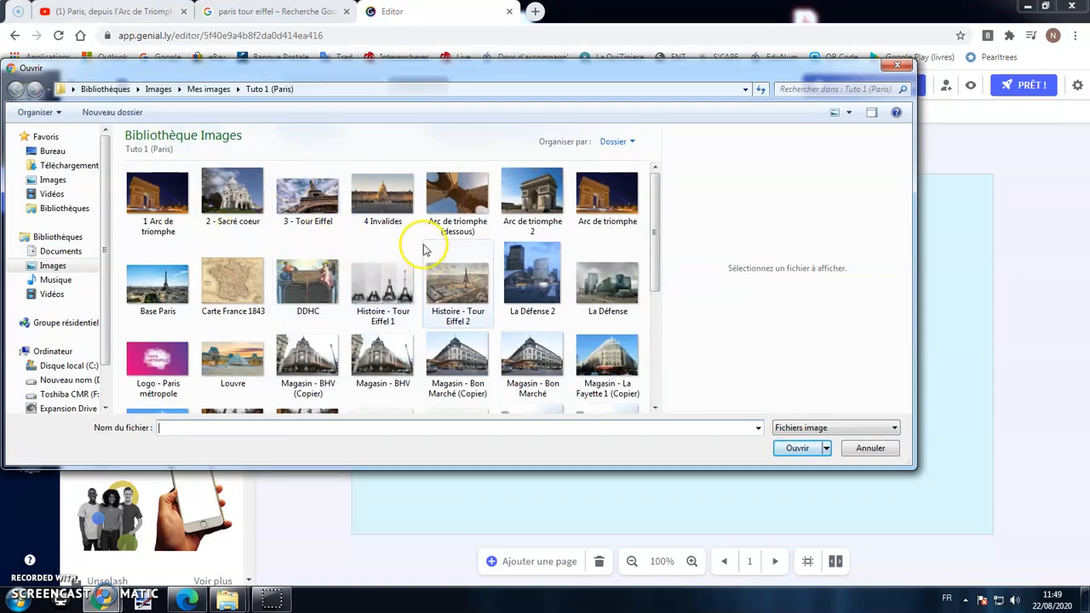
pyautogui.click(324, 217)
pyautogui.click(796, 448)
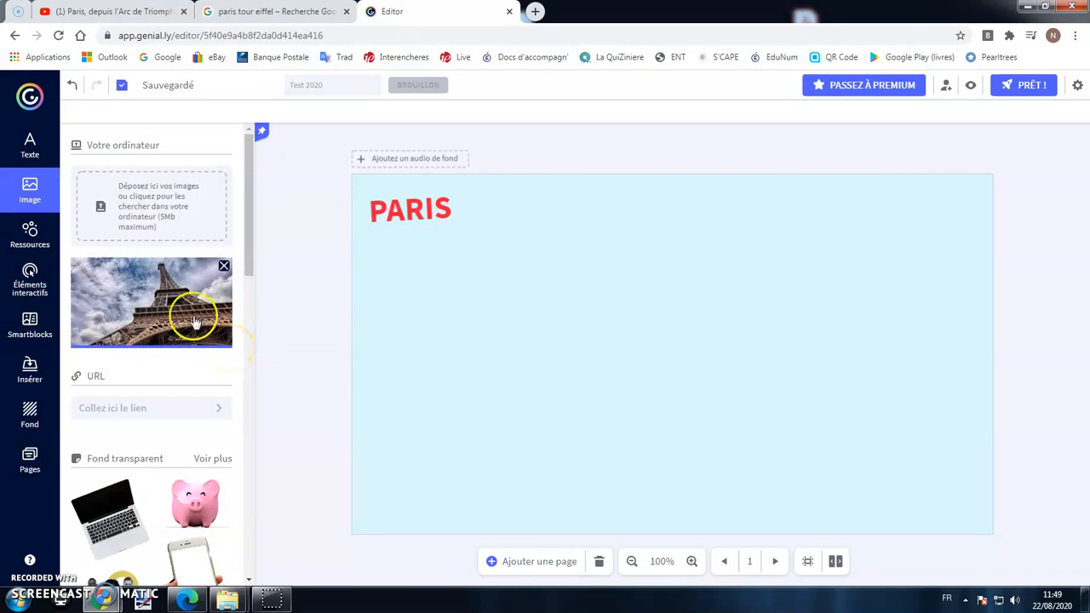
pyautogui.moveTo(139, 280); pyautogui.dragTo(712, 333)
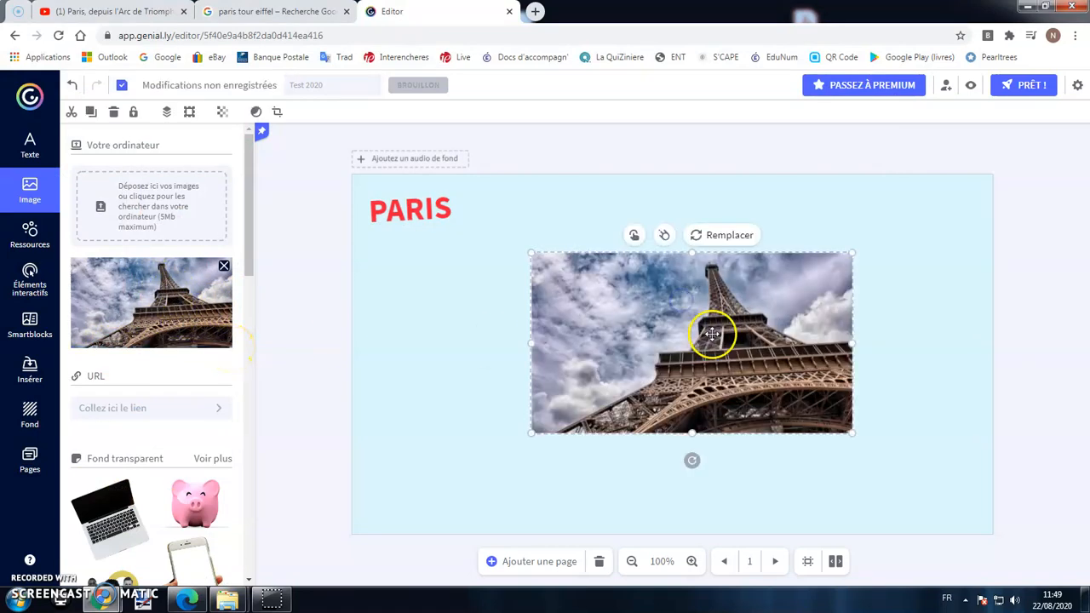
pyautogui.moveTo(684, 294); pyautogui.dragTo(677, 409)
pyautogui.moveTo(647, 461)
pyautogui.mouseDown()
pyautogui.moveTo(696, 448)
pyautogui.moveTo(636, 463)
pyautogui.mouseUp()
pyautogui.moveTo(707, 358); pyautogui.dragTo(660, 362)
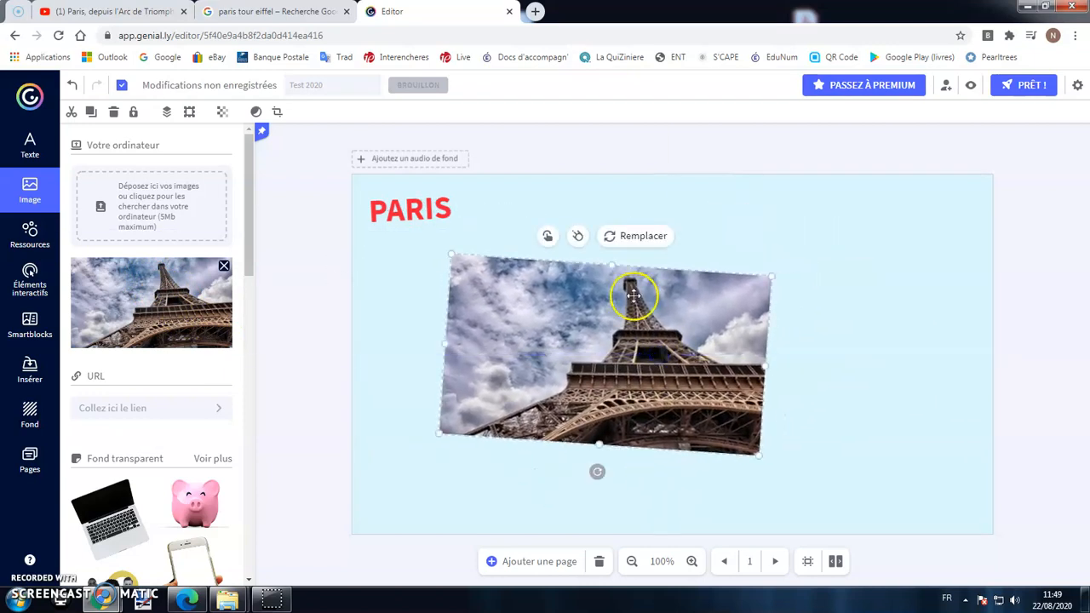
# Crop the Eiffel Tower photo to frame the tower and its base, then move it up-left.
pyautogui.click(275, 113)
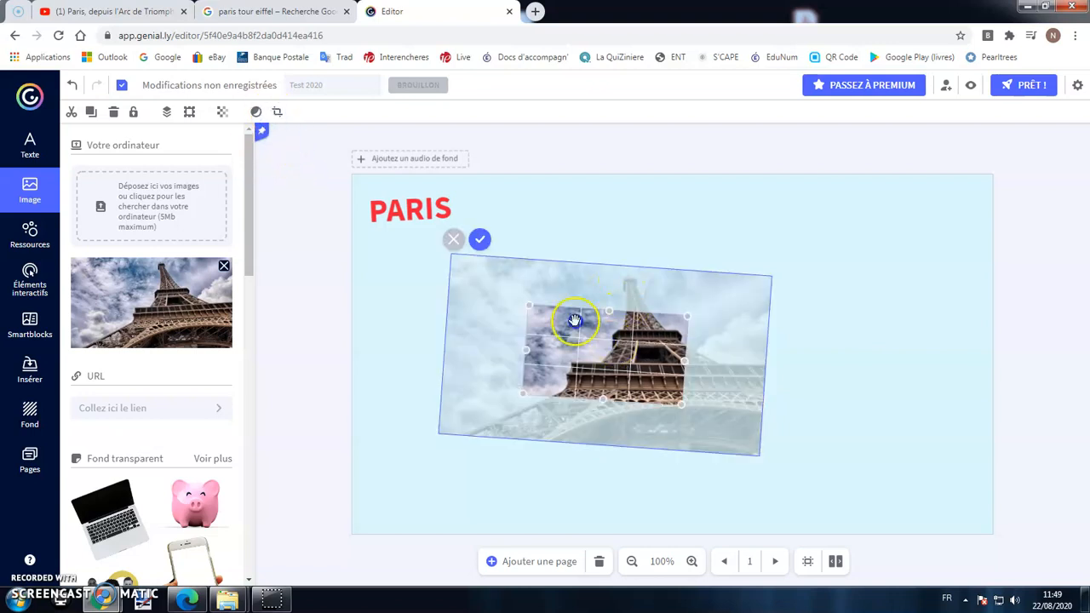
pyautogui.moveTo(606, 340); pyautogui.dragTo(606, 300)
pyautogui.moveTo(603, 349); pyautogui.dragTo(592, 457)
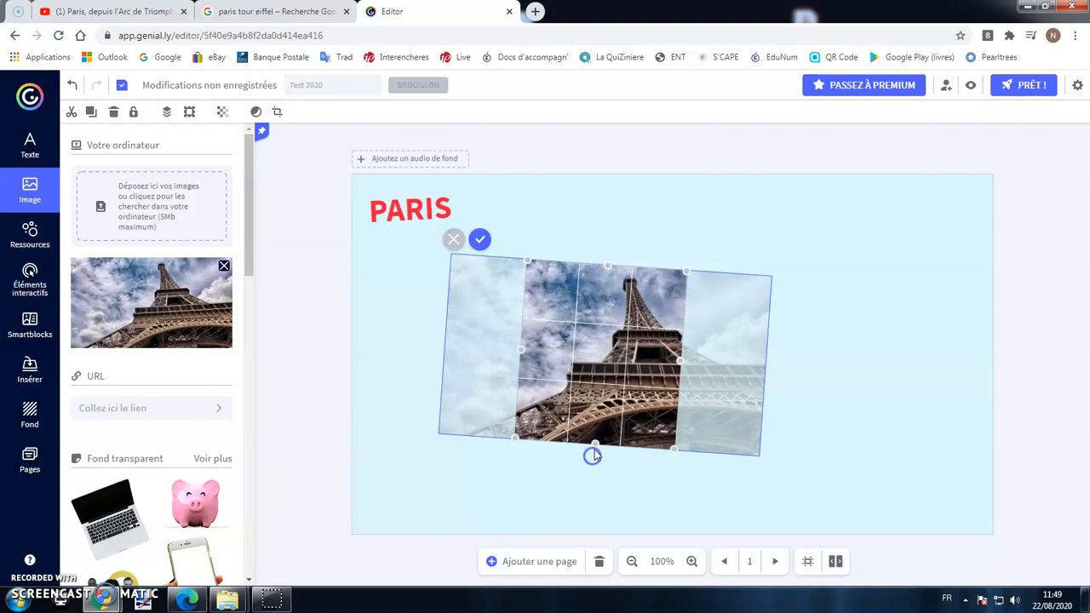
pyautogui.click(480, 240)
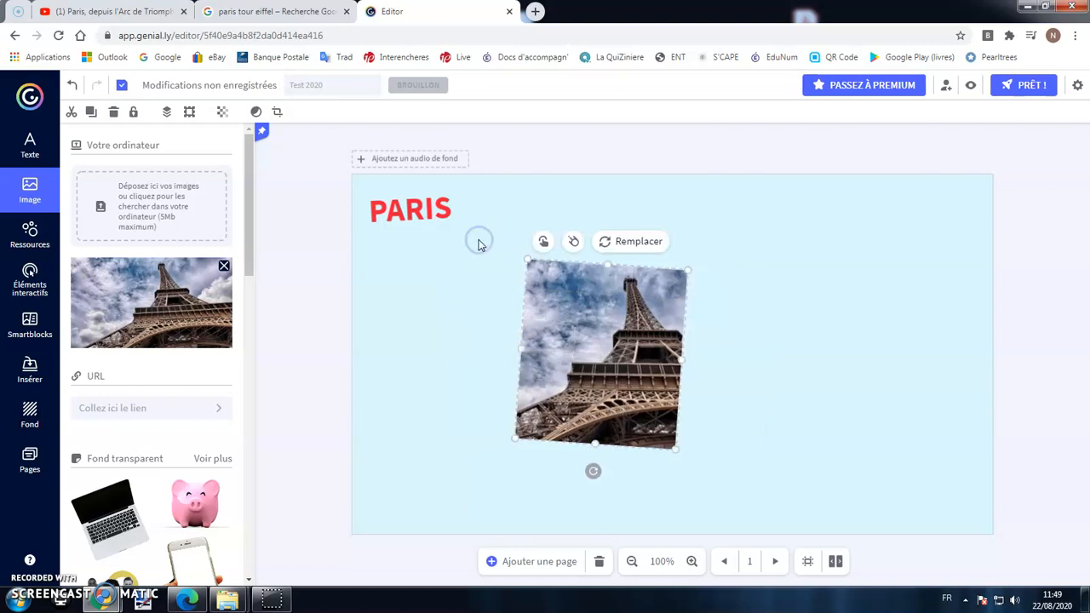
pyautogui.click(503, 210)
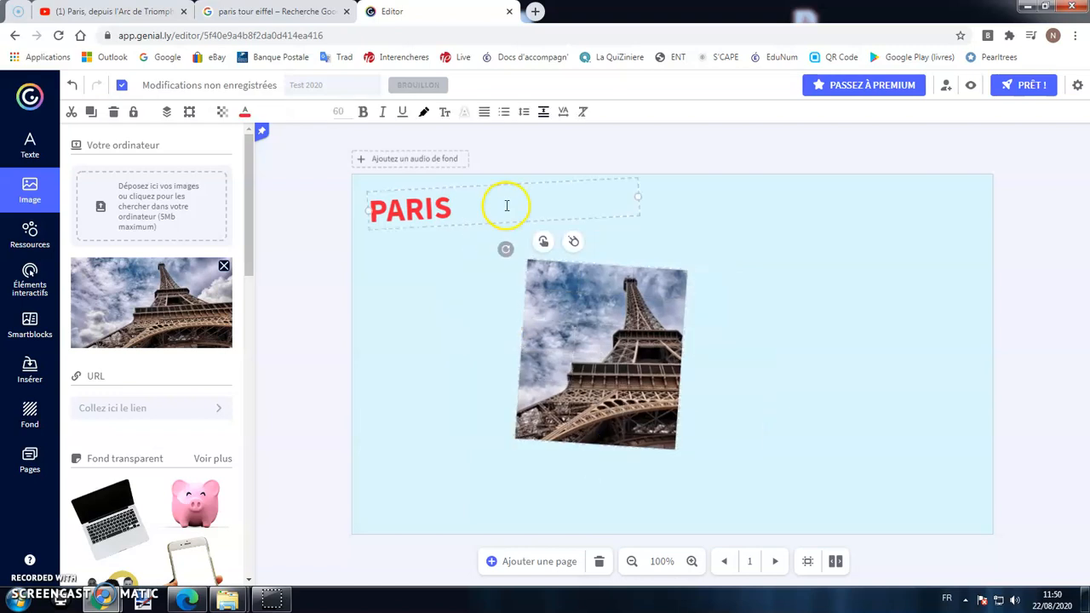
pyautogui.click(469, 271)
pyautogui.moveTo(644, 305); pyautogui.dragTo(591, 260)
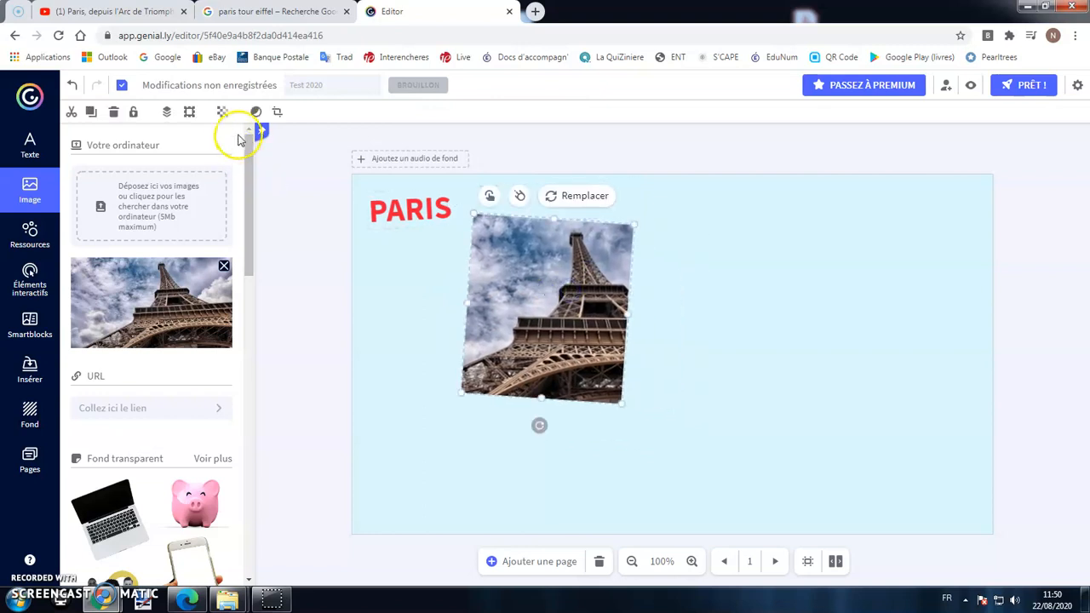
# Set the photo to 60 opacity with a rounded-square shape and move it right.
pyautogui.click(223, 112)
pyautogui.moveTo(273, 139)
pyautogui.mouseDown()
pyautogui.moveTo(227, 136)
pyautogui.moveTo(261, 137)
pyautogui.mouseUp()
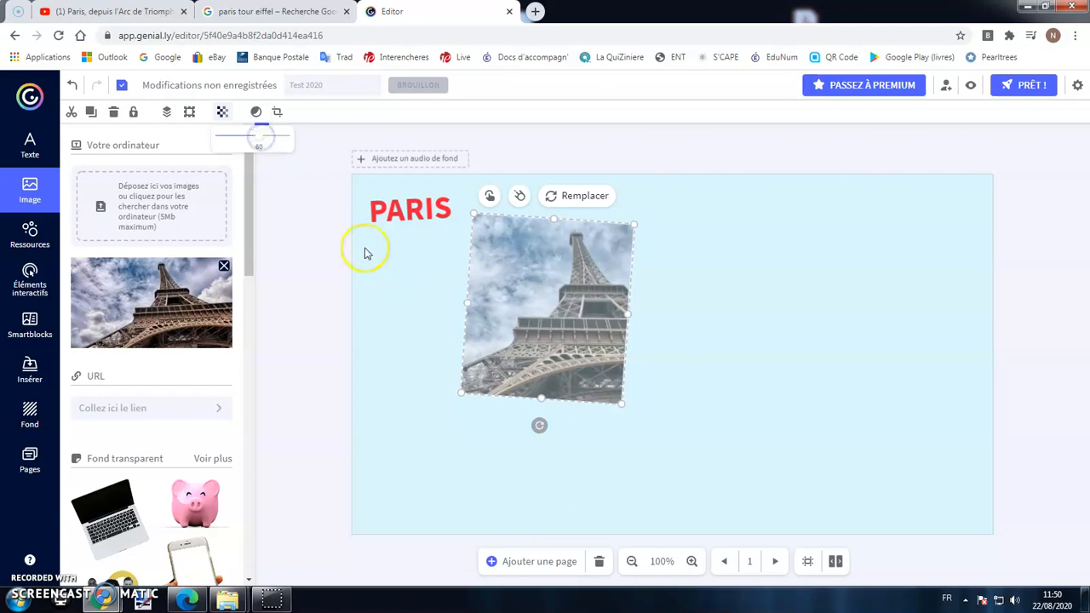
pyautogui.click(256, 112)
pyautogui.click(379, 204)
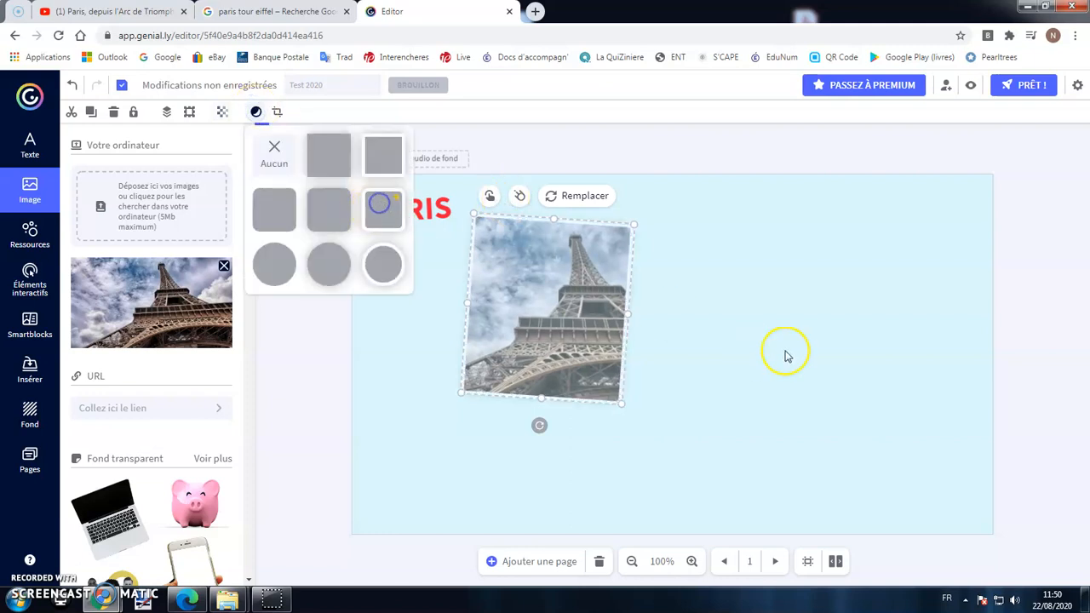
pyautogui.click(789, 352)
pyautogui.moveTo(584, 302); pyautogui.dragTo(763, 287)
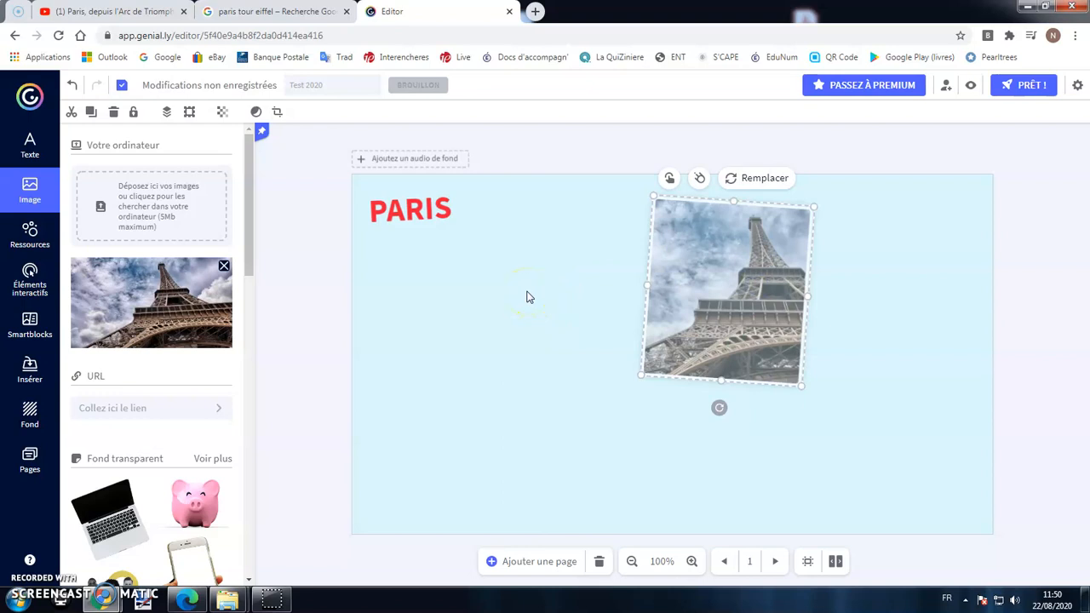
pyautogui.click(300, 12)
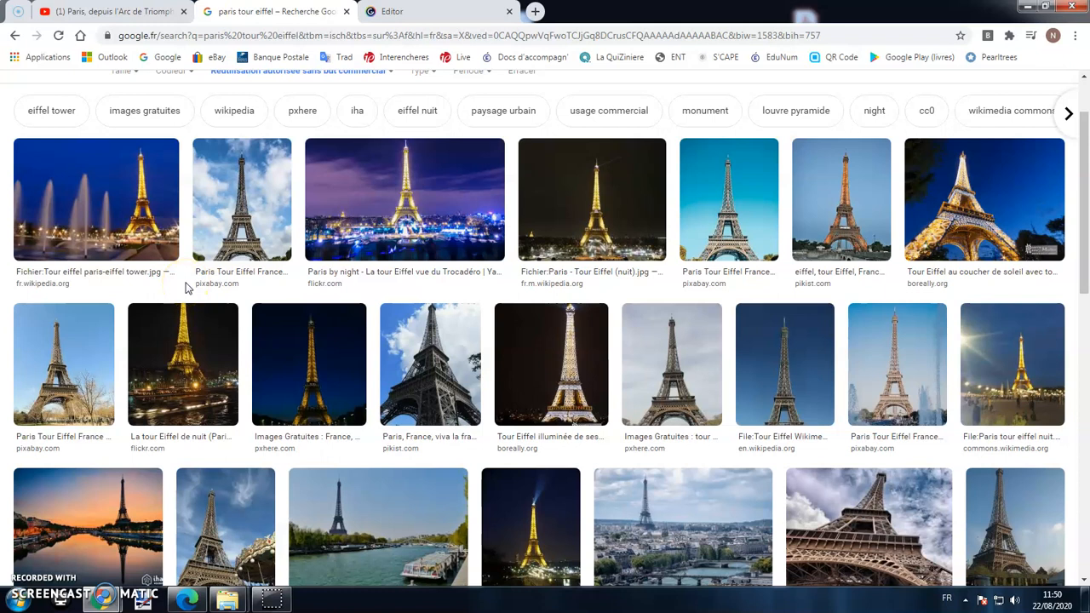
# Enlarge the Pixabay Eiffel Tower result and copy its image address.
pyautogui.click(78, 365)
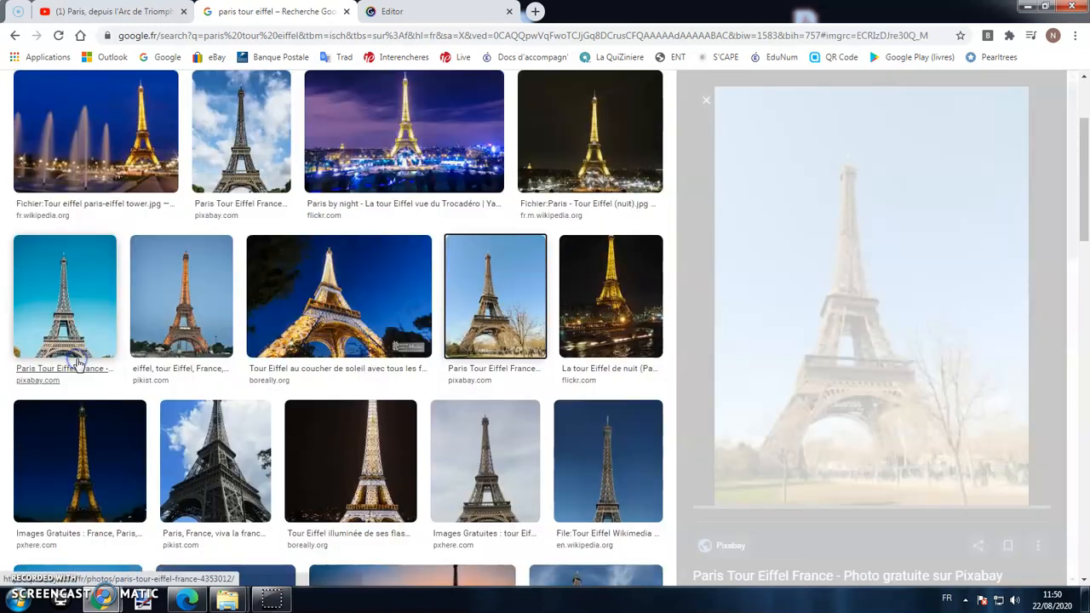
pyautogui.rightClick(787, 328)
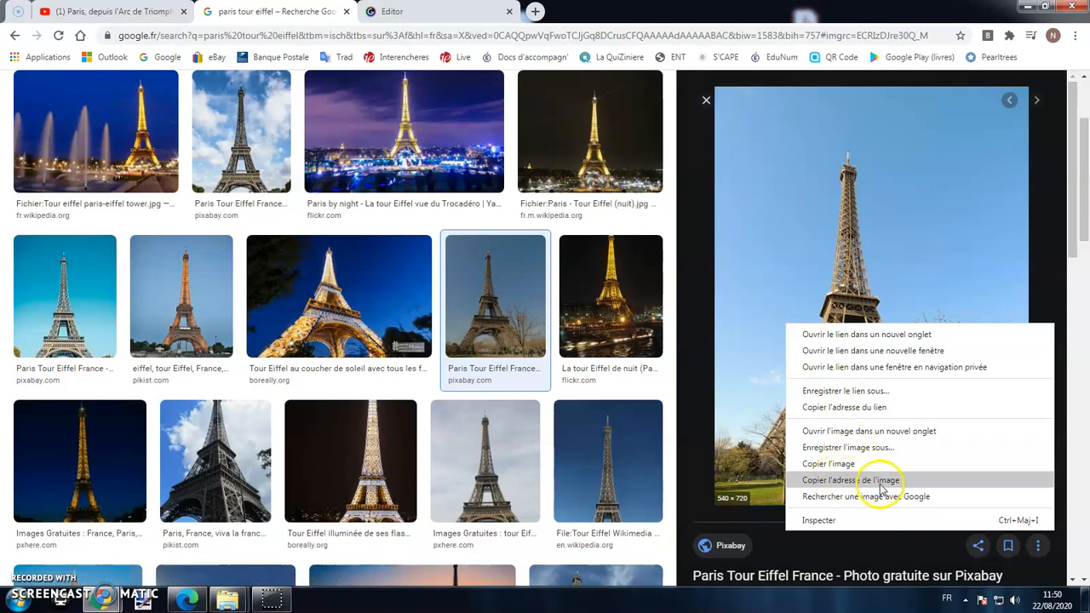
pyautogui.click(875, 482)
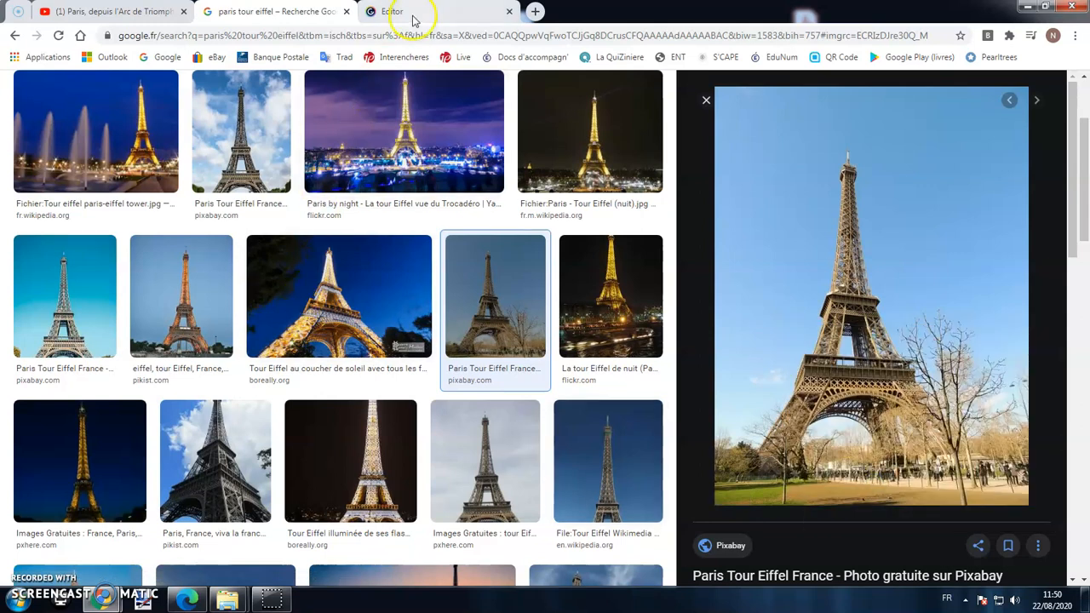
pyautogui.click(413, 16)
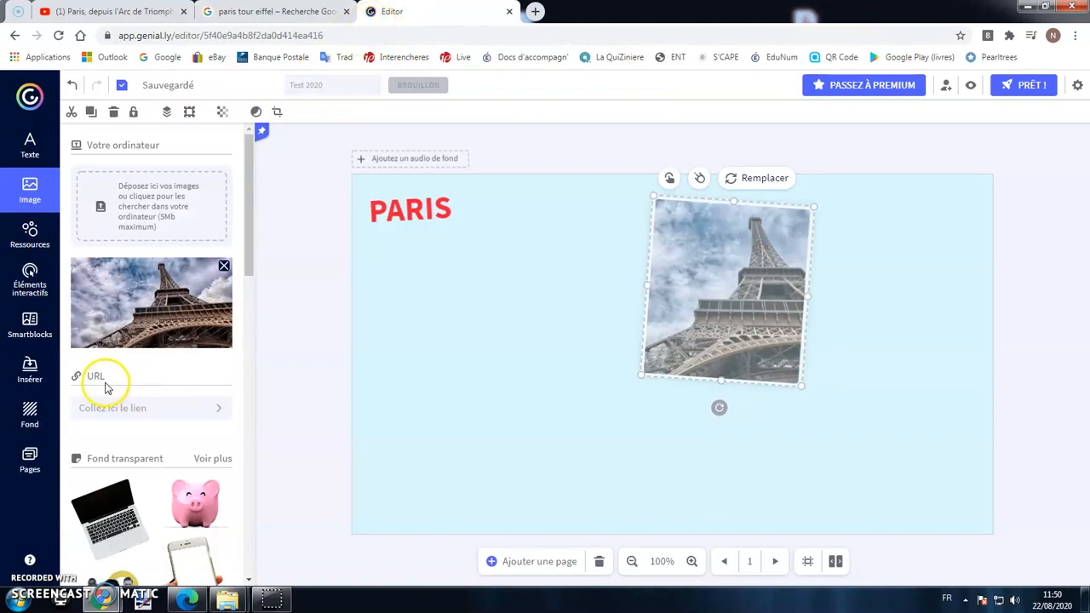
# Insert the Pixabay Eiffel Tower photo from the pasted URL, then shrink and reposition it.
pyautogui.rightClick(103, 405)
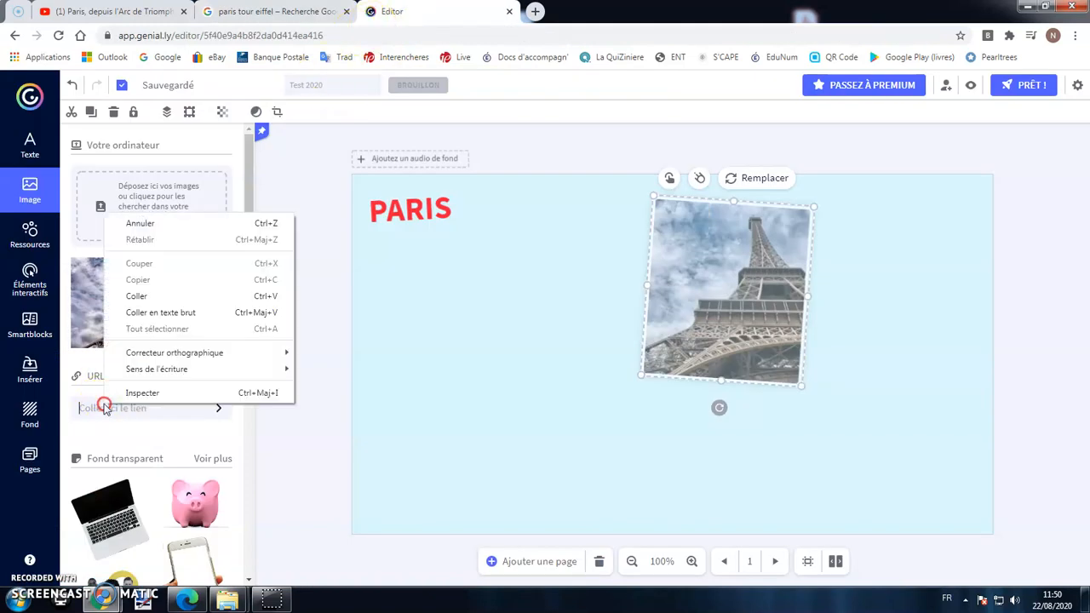
pyautogui.click(181, 296)
pyautogui.click(219, 408)
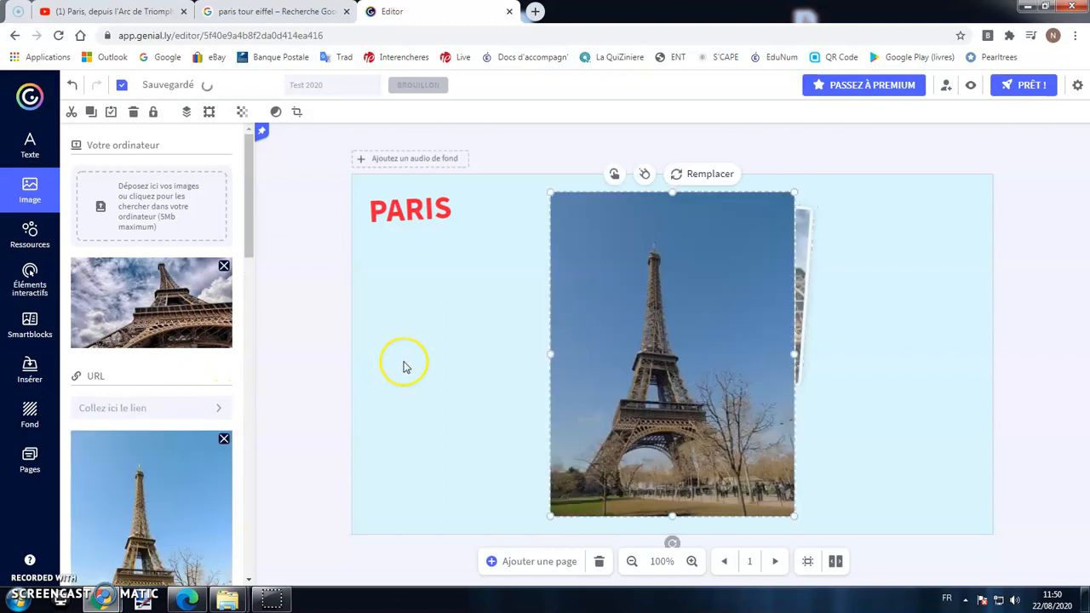
pyautogui.moveTo(674, 308); pyautogui.dragTo(525, 305)
pyautogui.moveTo(645, 199); pyautogui.dragTo(582, 286)
pyautogui.moveTo(491, 360); pyautogui.dragTo(600, 317)
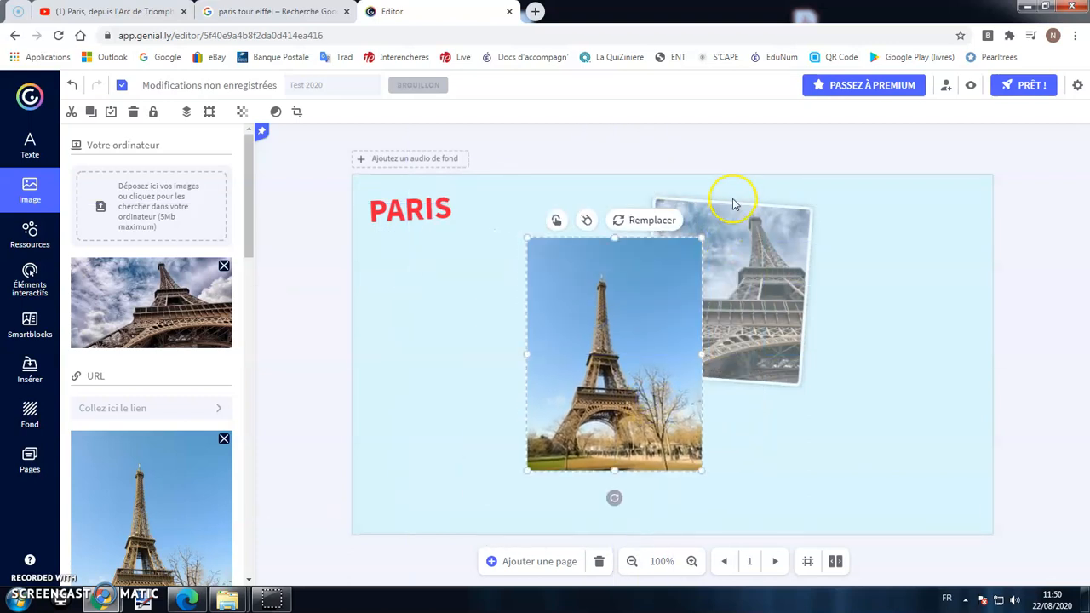
# Reorder the two photos' layers and rearrange the PARIS title and photos.
pyautogui.click(759, 255)
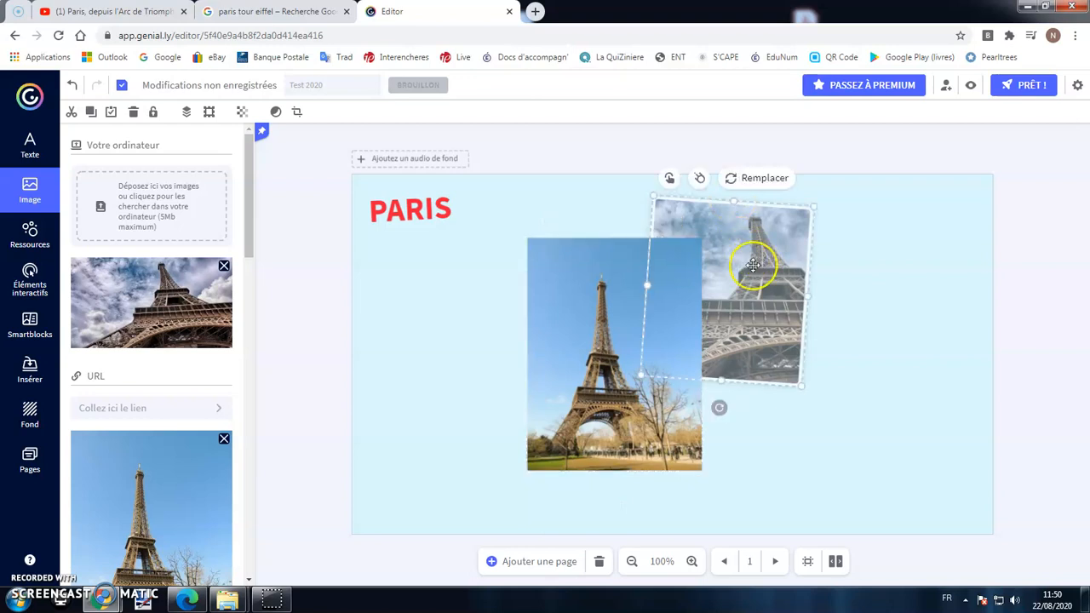
pyautogui.click(187, 112)
pyautogui.click(211, 141)
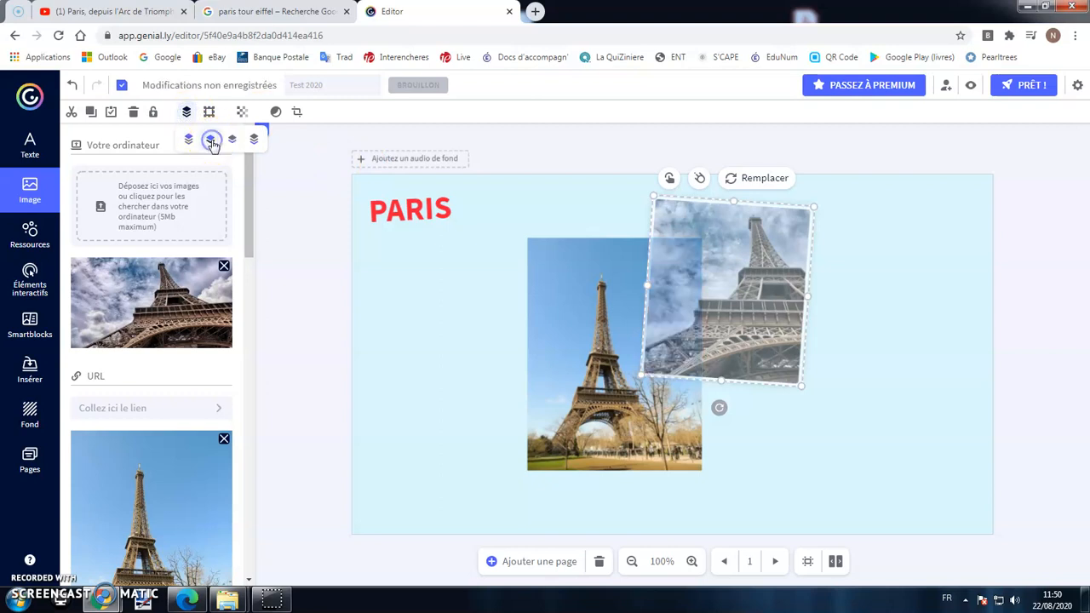
pyautogui.click(235, 141)
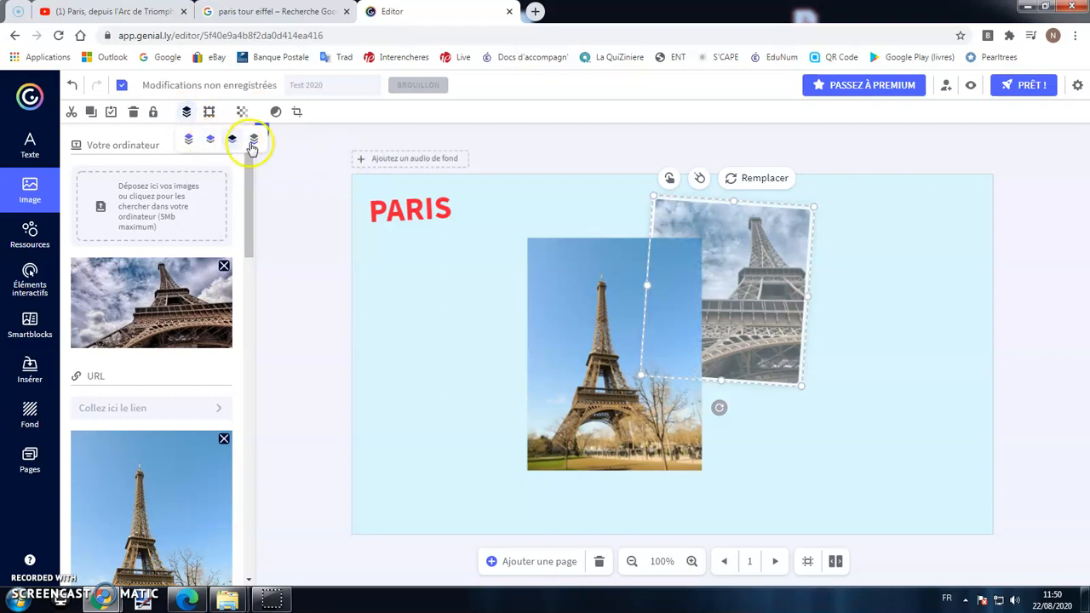
pyautogui.moveTo(398, 201); pyautogui.dragTo(635, 215)
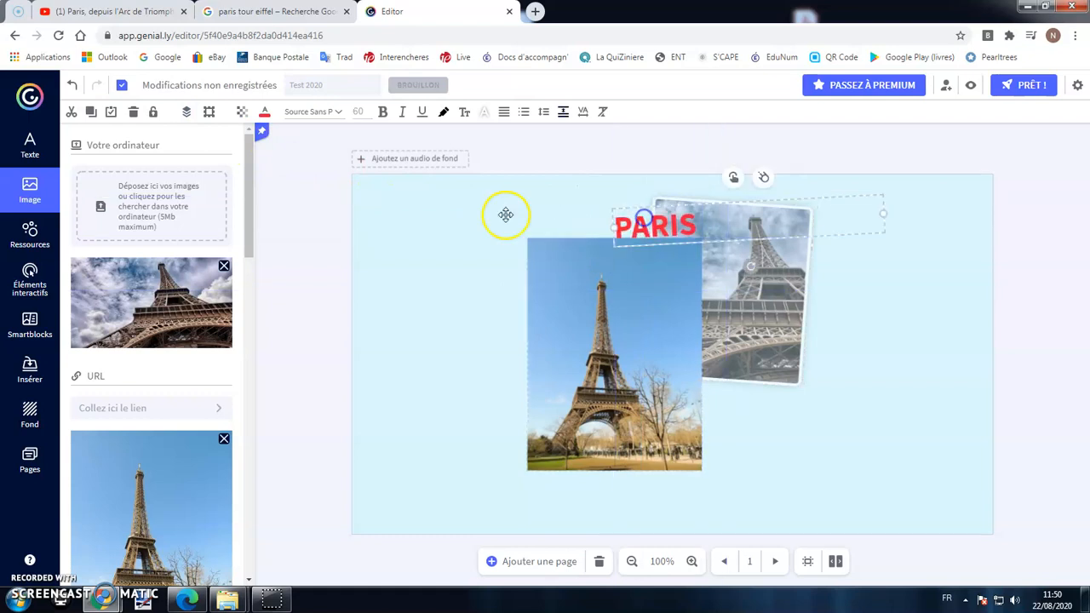
pyautogui.click(187, 112)
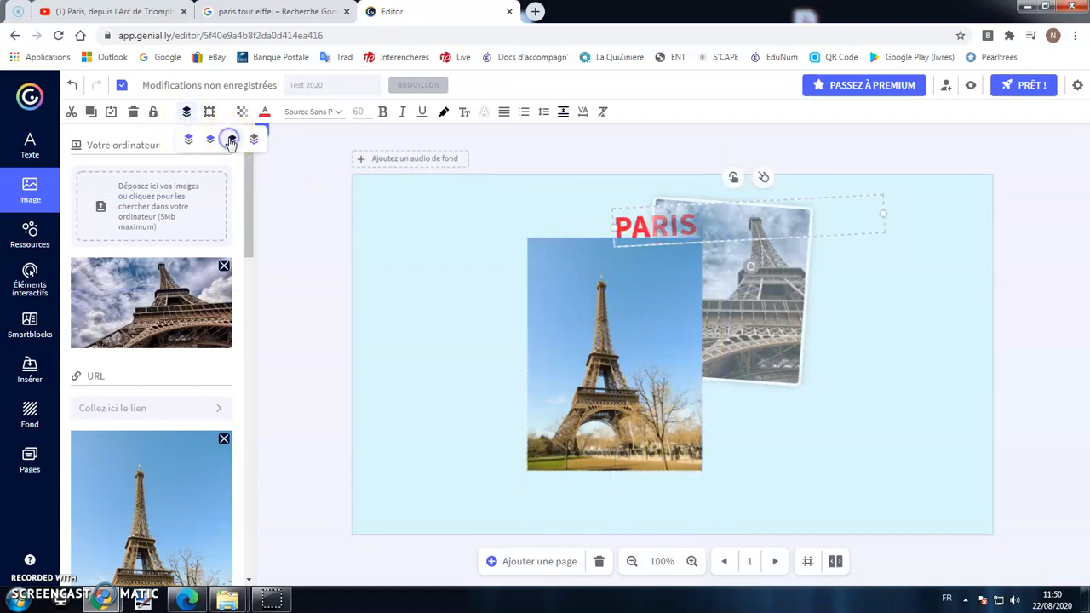
pyautogui.moveTo(718, 231); pyautogui.dragTo(769, 252)
pyautogui.moveTo(545, 309)
pyautogui.mouseDown()
pyautogui.moveTo(554, 267)
pyautogui.moveTo(597, 295)
pyautogui.moveTo(521, 294)
pyautogui.moveTo(538, 307)
pyautogui.mouseUp()
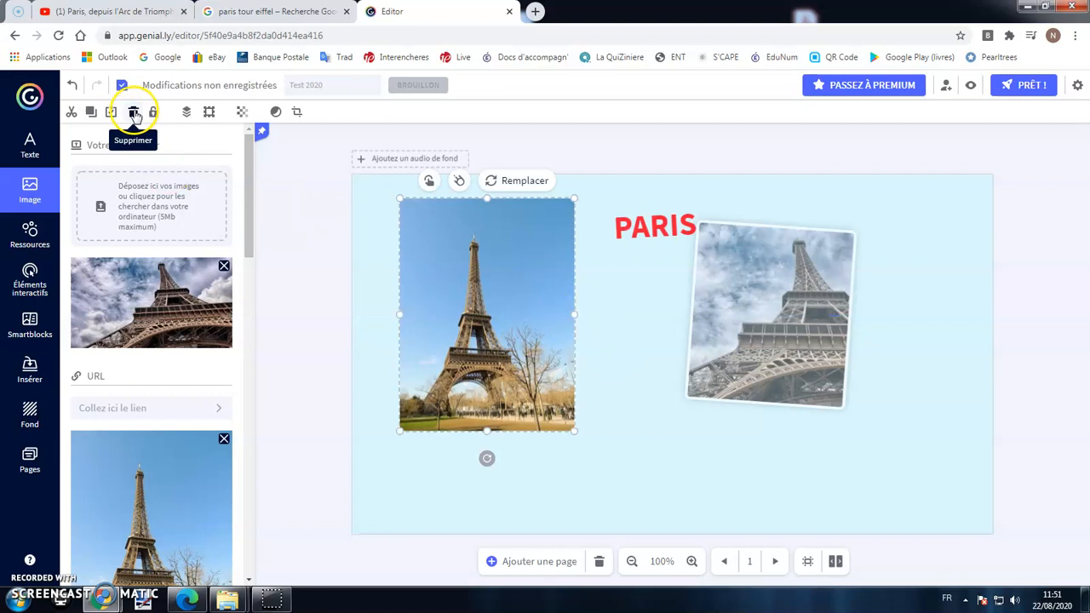
# Delete the tilted photo and place a duplicate PARIS title below the original.
pyautogui.click(802, 296)
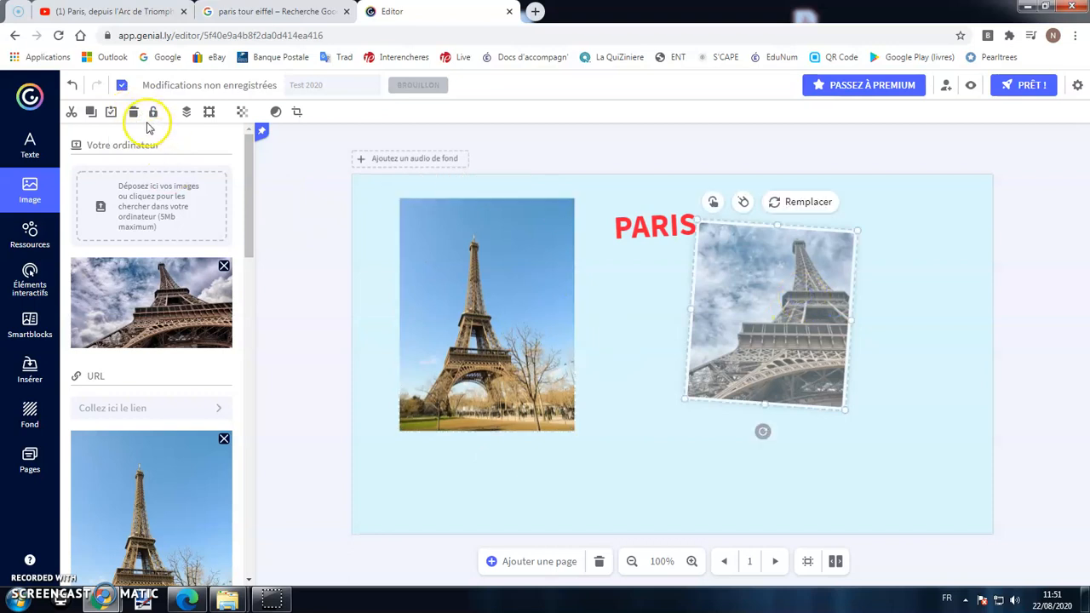
pyautogui.click(134, 114)
pyautogui.click(512, 310)
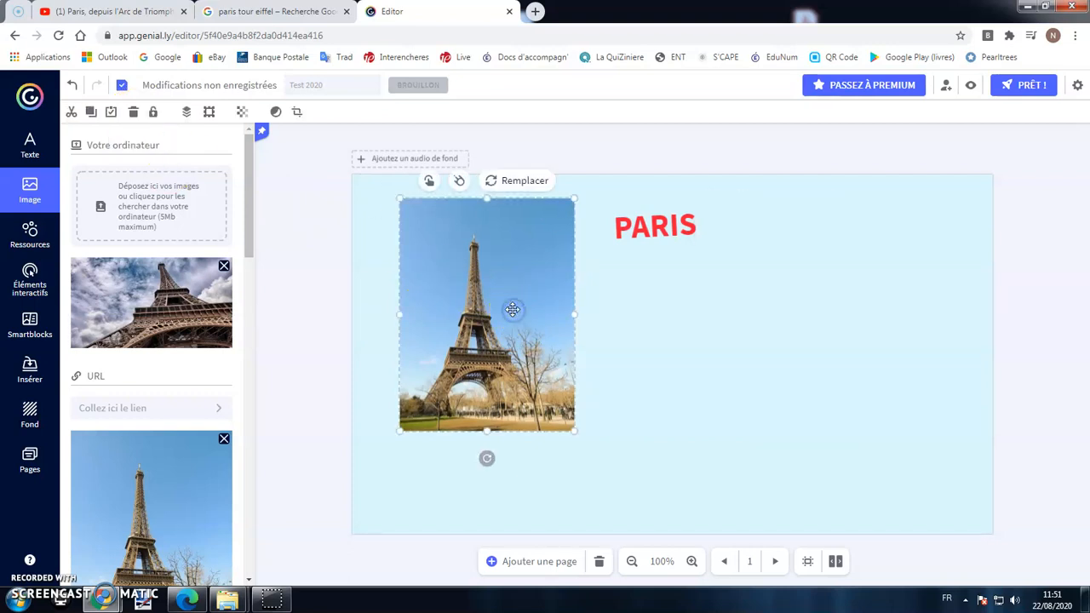
pyautogui.click(645, 220)
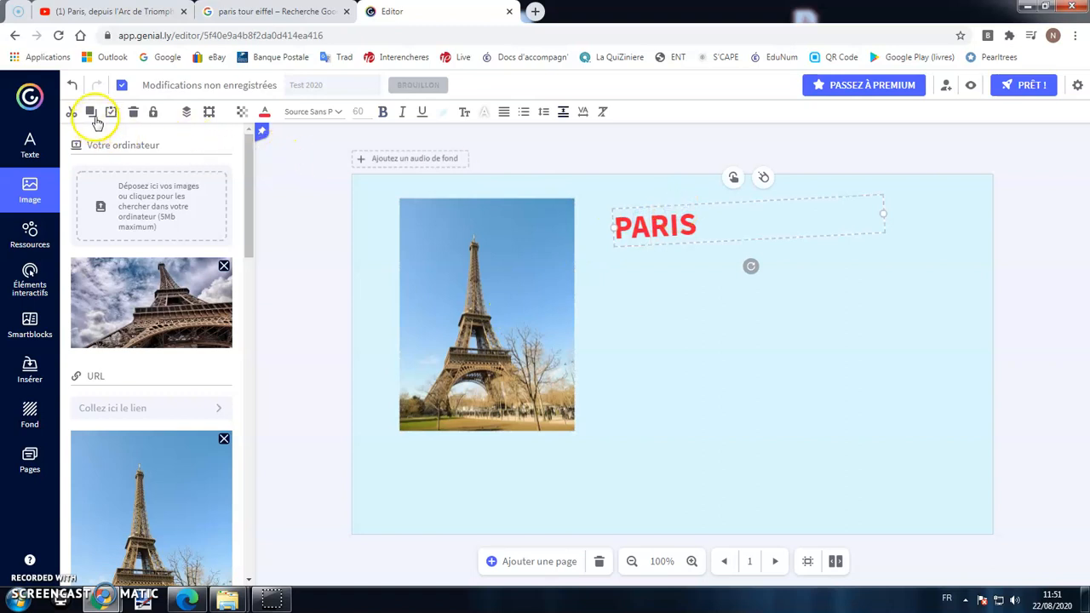
pyautogui.click(110, 112)
pyautogui.moveTo(691, 246); pyautogui.dragTo(720, 387)
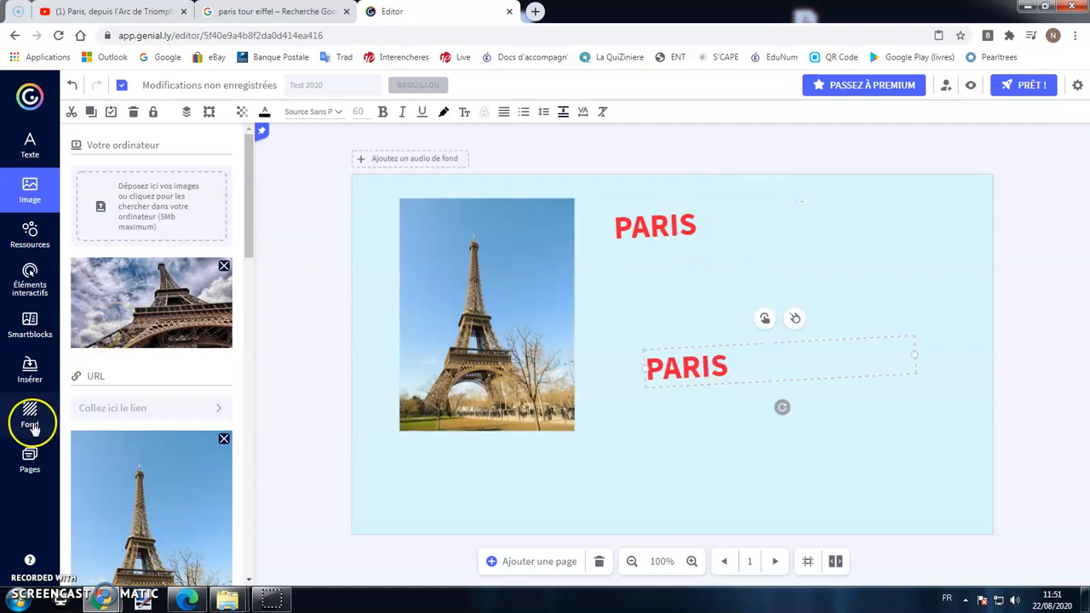
pyautogui.click(32, 460)
# Paste the red PARIS heading onto page 2 and check it against page 1.
pyautogui.click(146, 339)
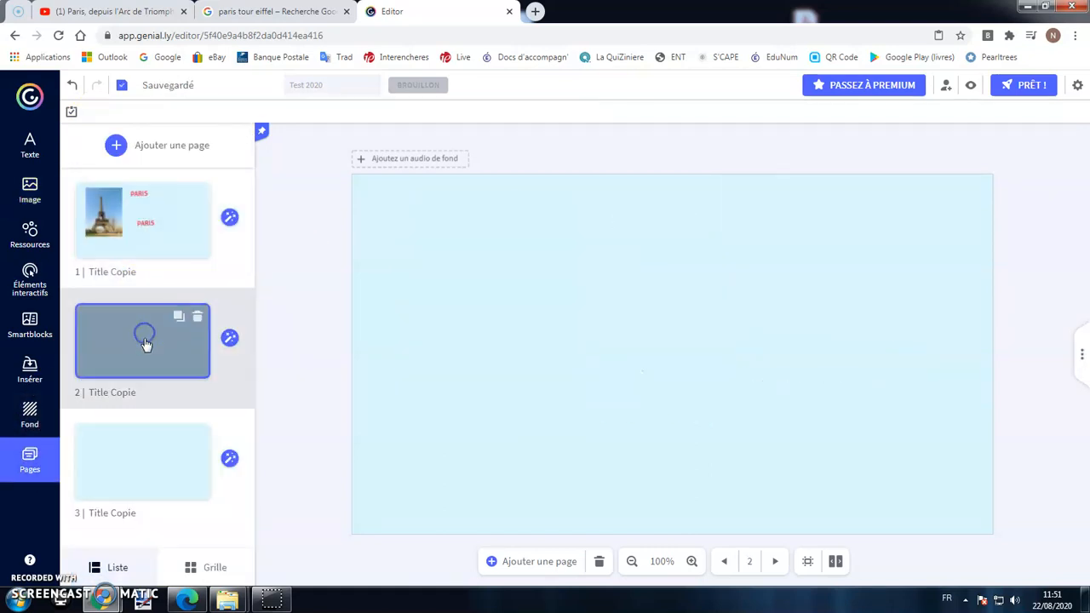
pyautogui.click(72, 113)
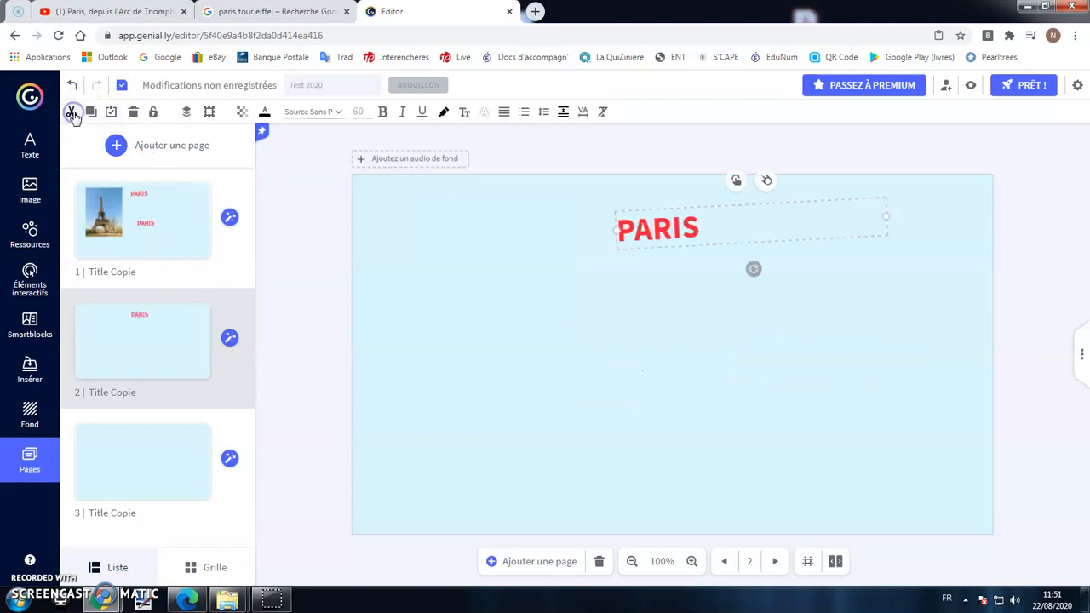
pyautogui.click(182, 245)
pyautogui.click(170, 342)
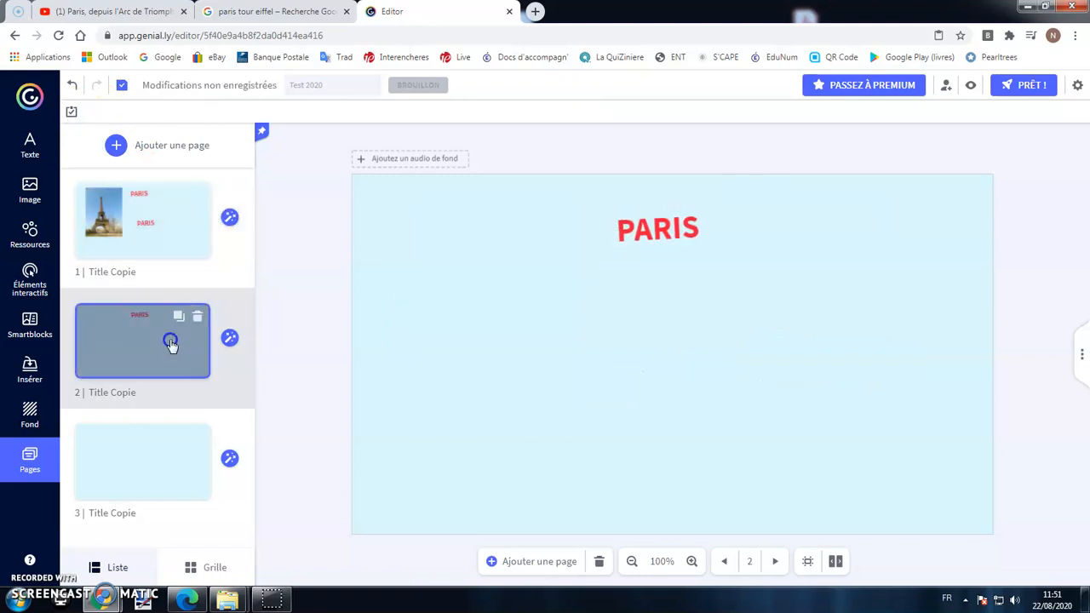
pyautogui.click(690, 234)
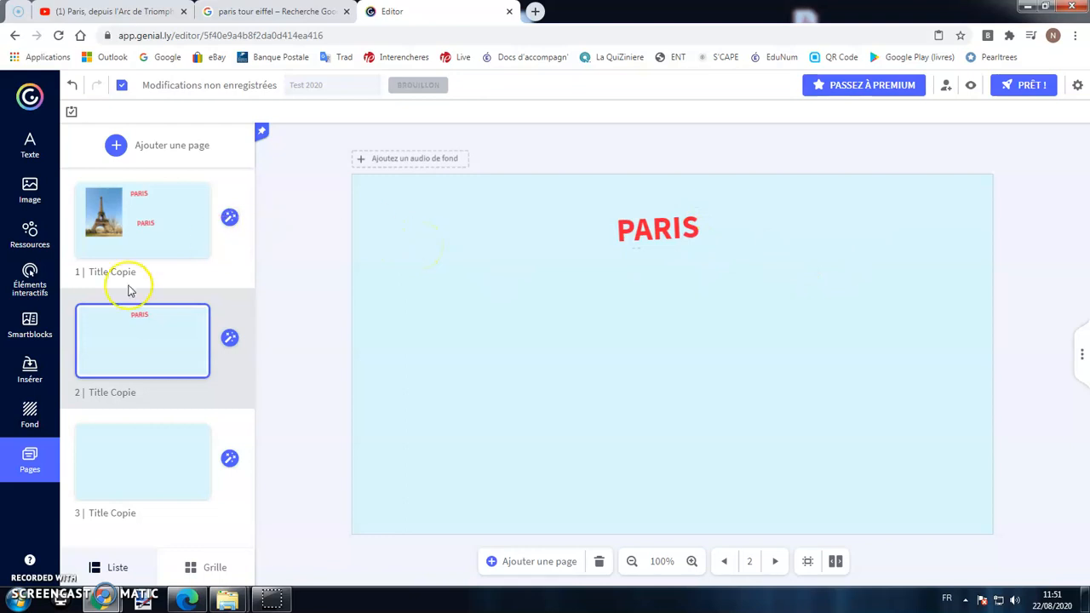
# Browse all Formes in the Ressources library via 'Voir plus', then return to the main resources list.
pyautogui.click(30, 240)
pyautogui.scroll(-3, 206, 269)
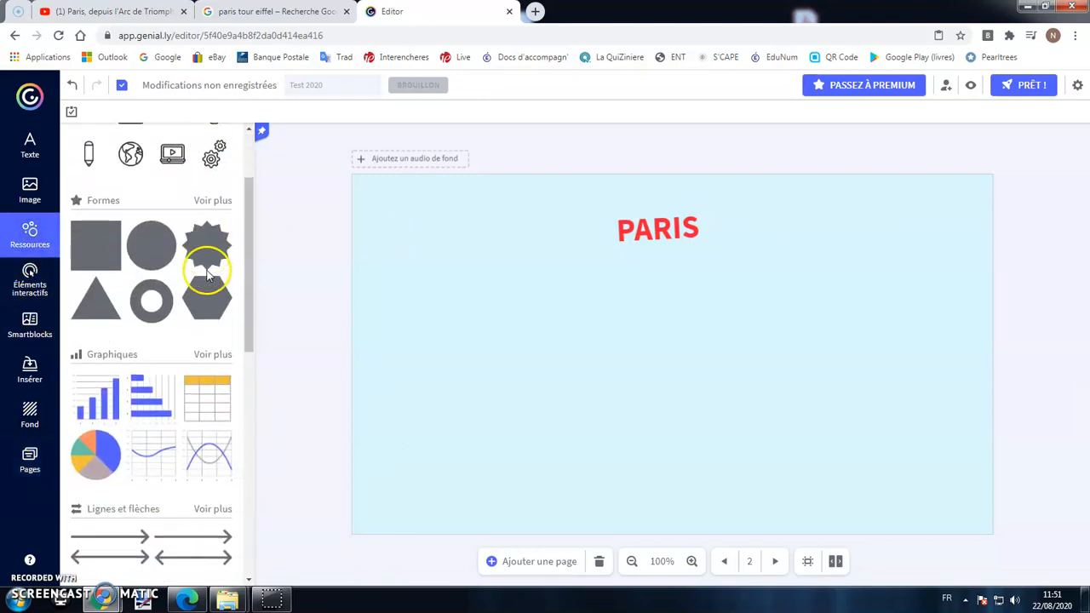
pyautogui.click(208, 181)
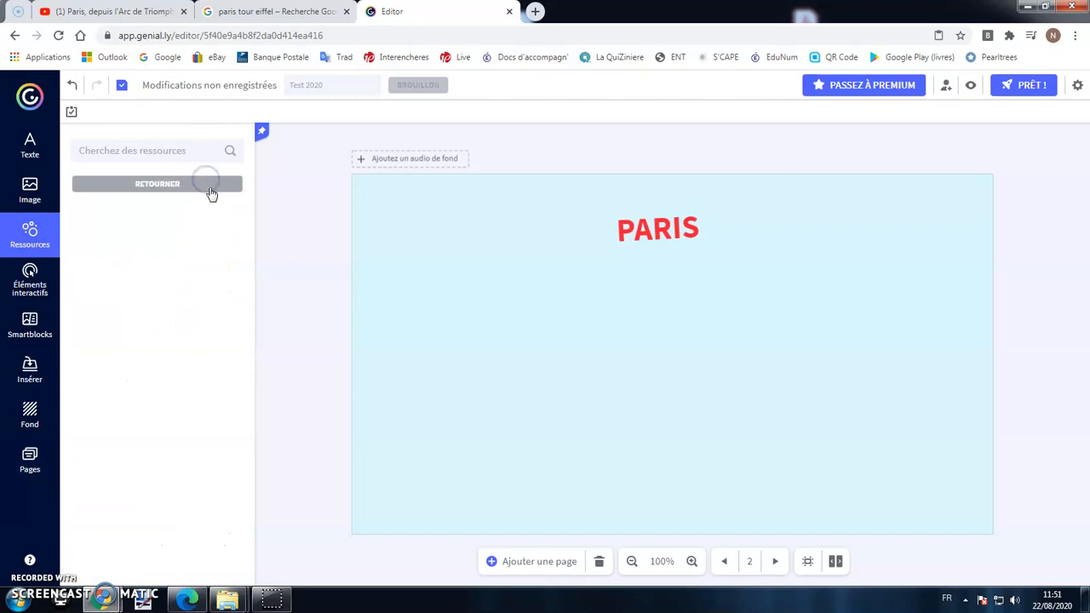
pyautogui.scroll(-10, 200, 285)
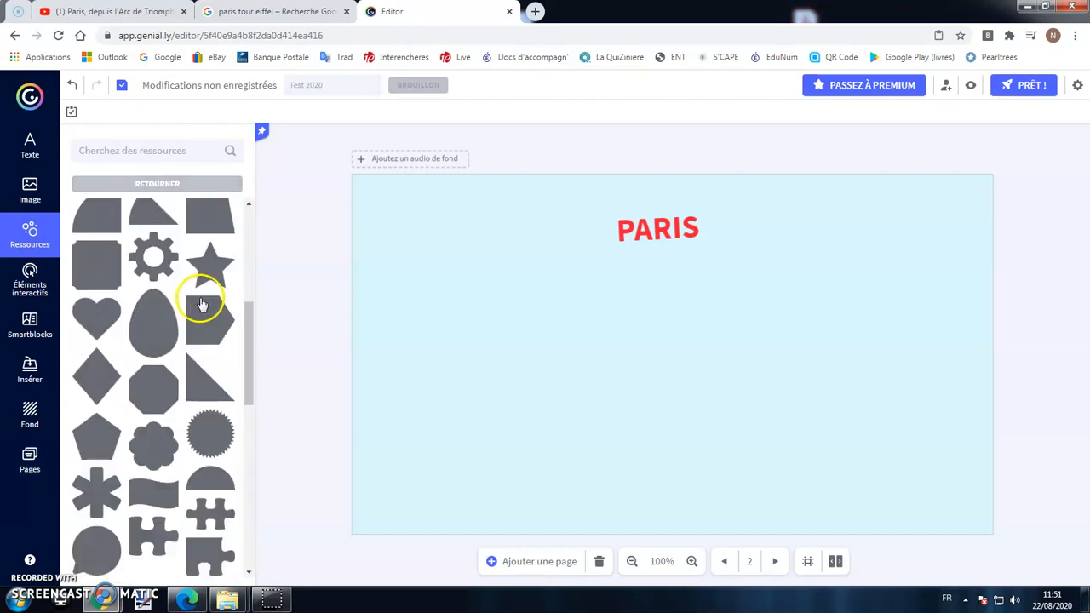
pyautogui.scroll(10, 202, 304)
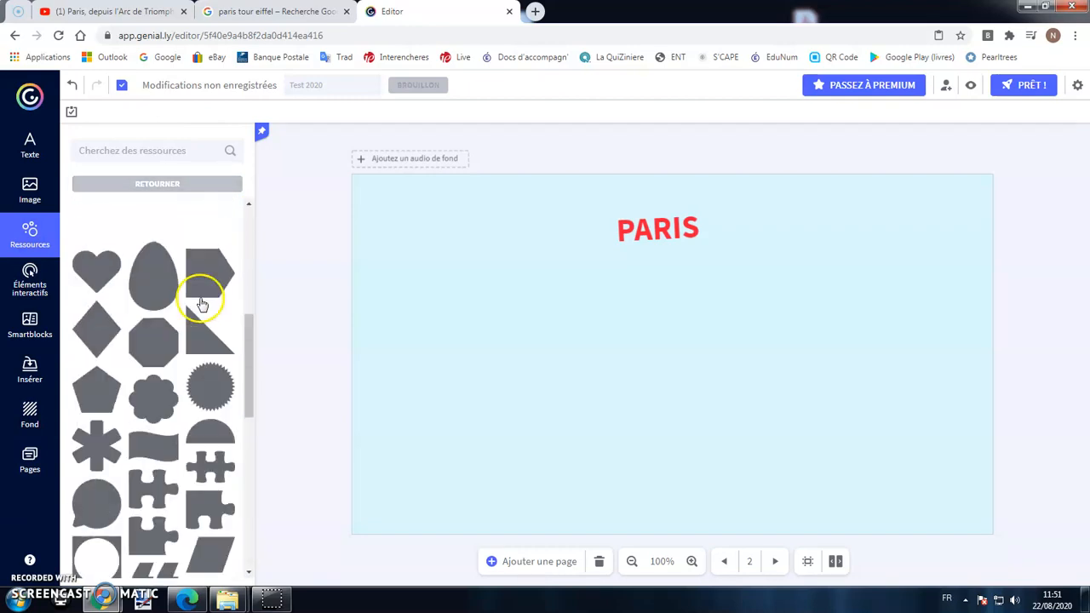
pyautogui.click(30, 234)
pyautogui.scroll(-3, 147, 316)
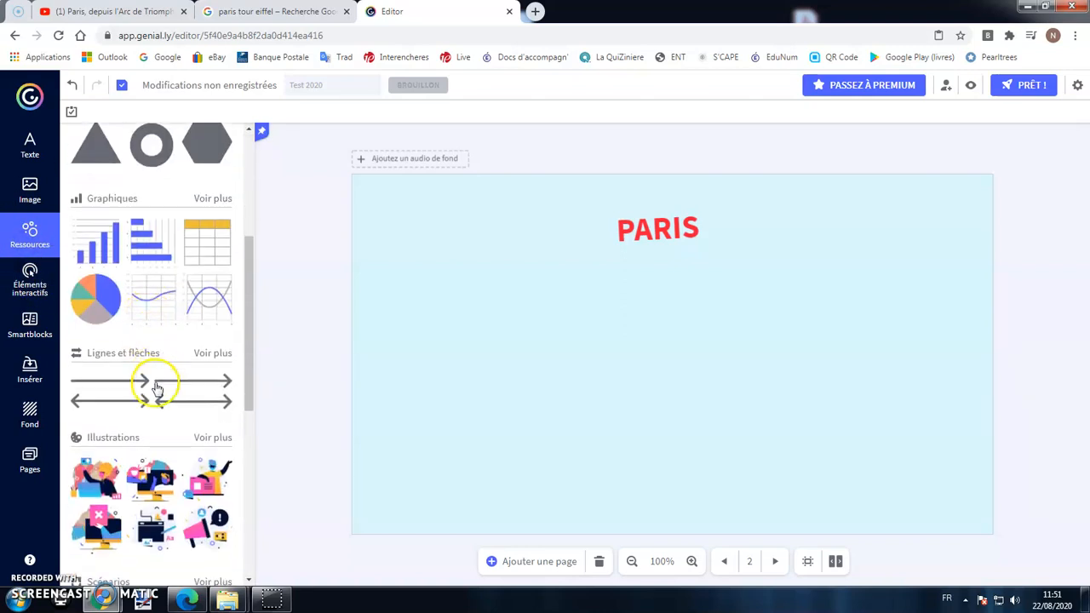
# Add an arrow from Lignes et flèches beside the PARIS title, rotated to point up-right.
pyautogui.scroll(3, 243, 275)
pyautogui.scroll(-2, 185, 429)
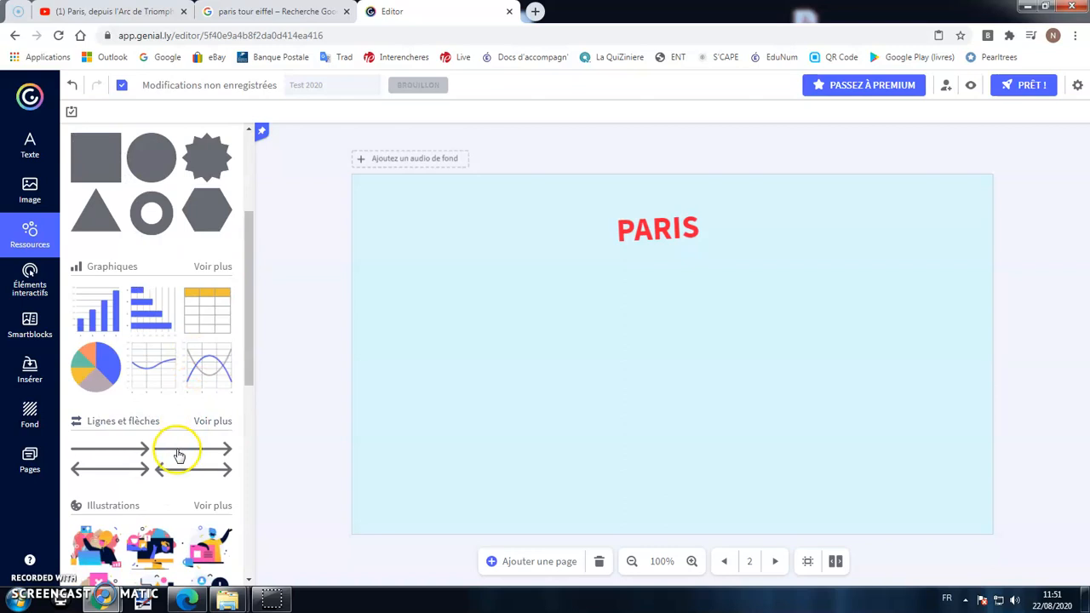
pyautogui.click(177, 448)
pyautogui.moveTo(710, 355); pyautogui.dragTo(506, 258)
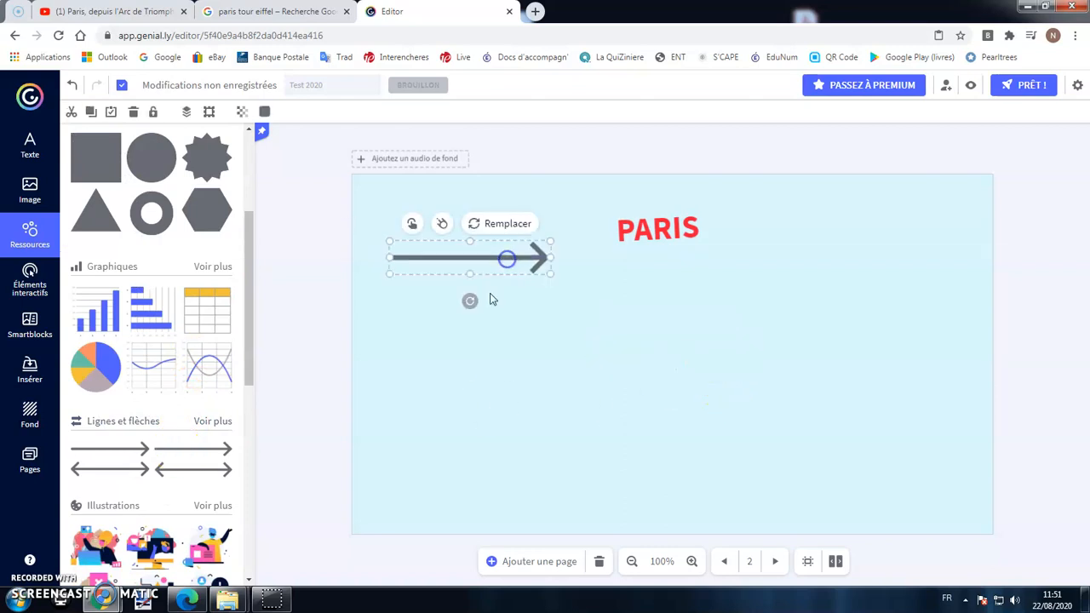
pyautogui.moveTo(486, 294); pyautogui.dragTo(503, 283)
# Colour the arrow purple and lengthen it from its tip.
pyautogui.click(264, 111)
pyautogui.click(338, 249)
pyautogui.moveTo(338, 248); pyautogui.dragTo(352, 247)
pyautogui.click(392, 109)
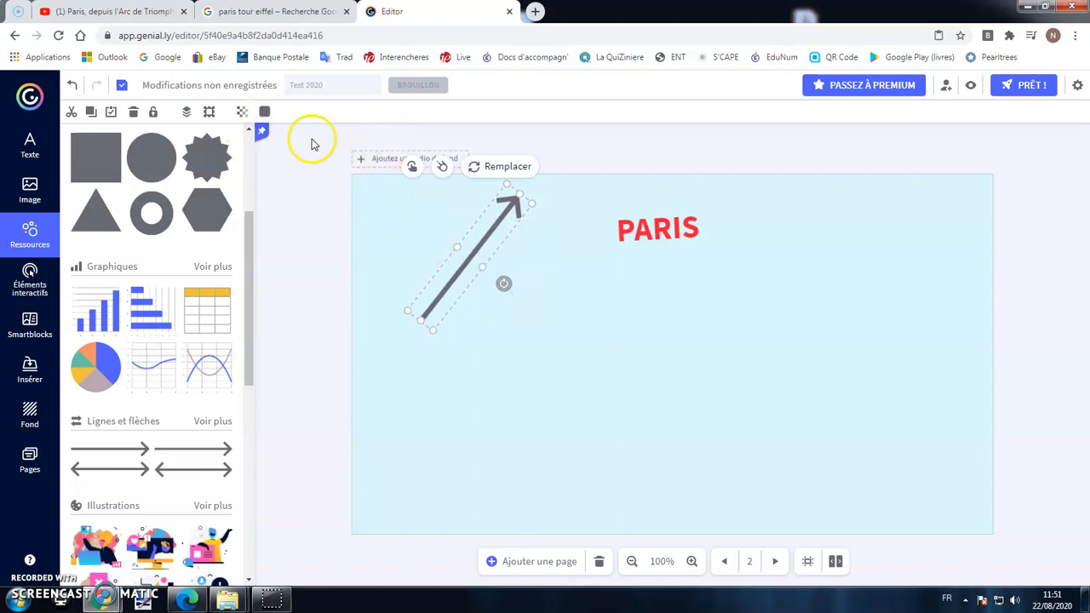
pyautogui.click(264, 111)
pyautogui.click(385, 145)
pyautogui.click(541, 312)
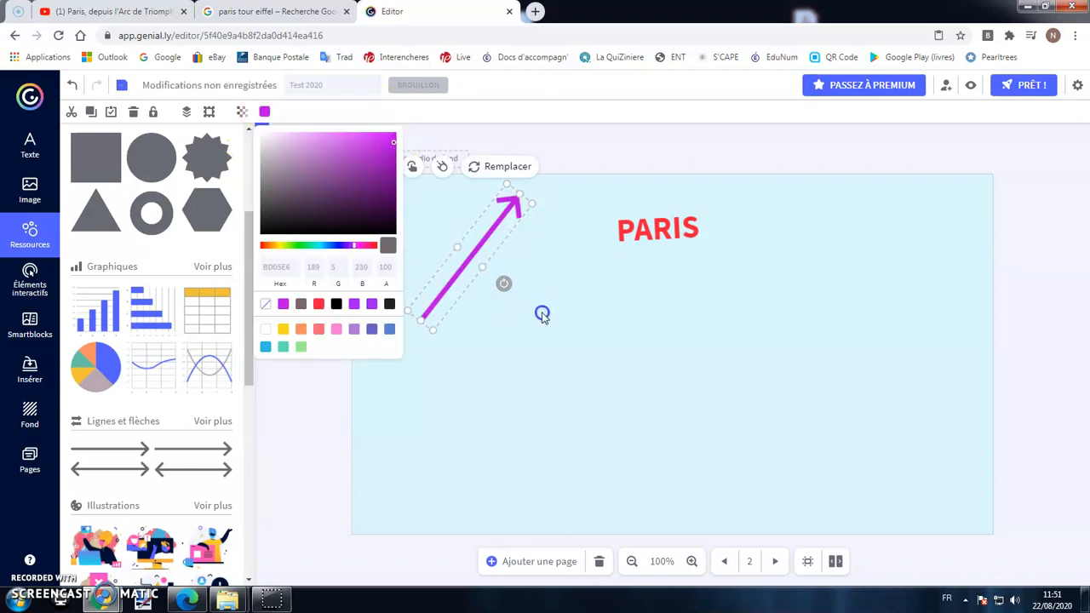
pyautogui.click(487, 247)
pyautogui.moveTo(518, 178); pyautogui.dragTo(549, 277)
pyautogui.click(714, 306)
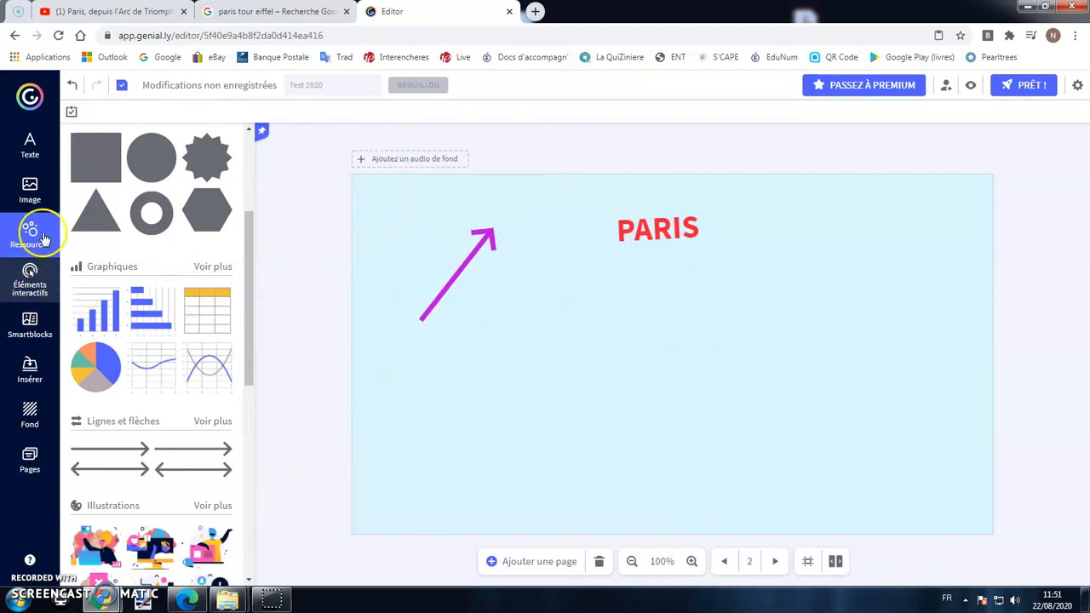
# Play and pause the 'Paris, depuis l'Arc de Triomphe' video, copy its YouTube address, and return to the editor.
pyautogui.click(119, 11)
pyautogui.click(90, 481)
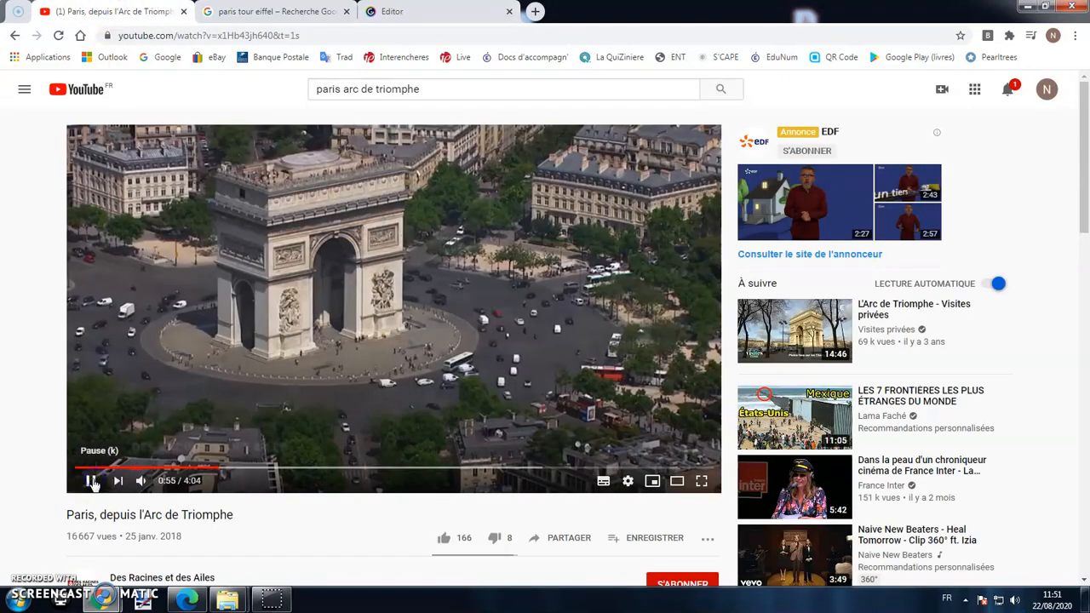
pyautogui.click(90, 480)
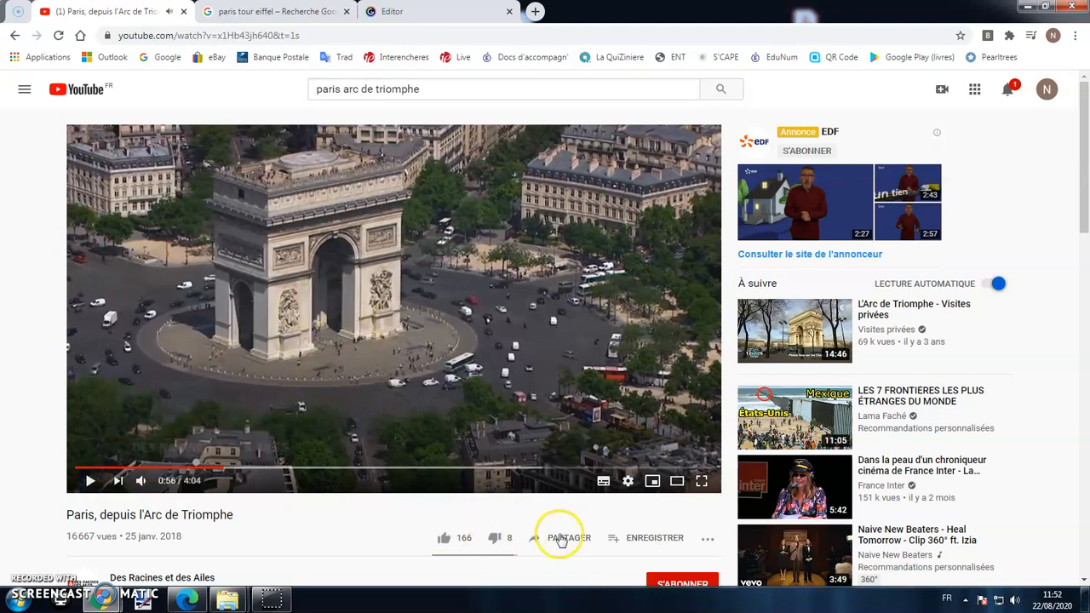
pyautogui.rightClick(273, 36)
pyautogui.hotkey('ctrl', 'c')
pyautogui.click(315, 89)
pyautogui.click(433, 12)
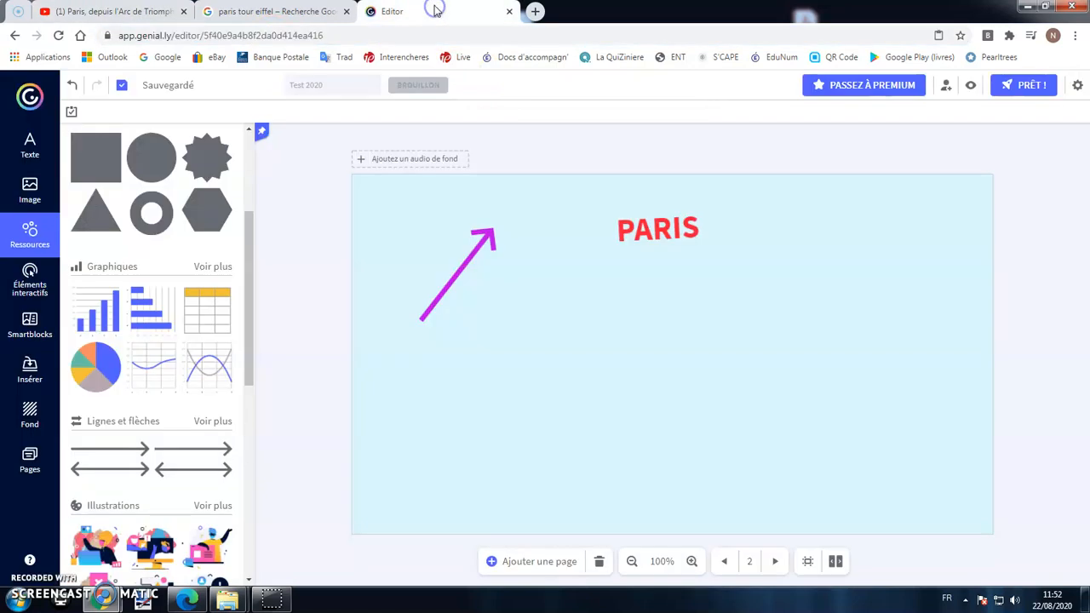
# Insert the Arc de Triomphe video on page 2 by pasting its YouTube link under Vidéo.
pyautogui.click(30, 368)
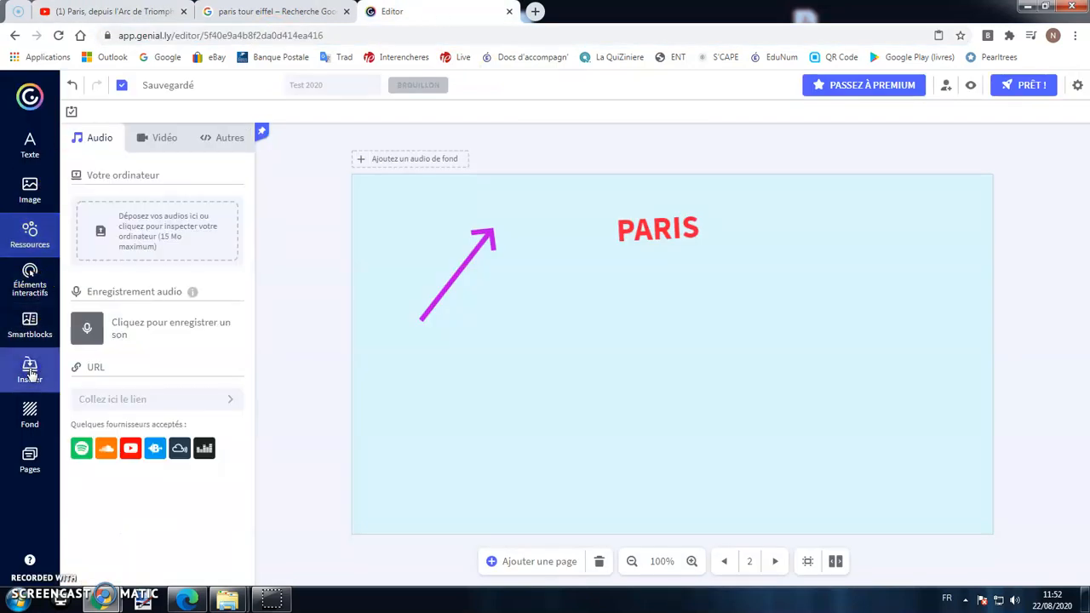
pyautogui.click(160, 139)
pyautogui.click(127, 181)
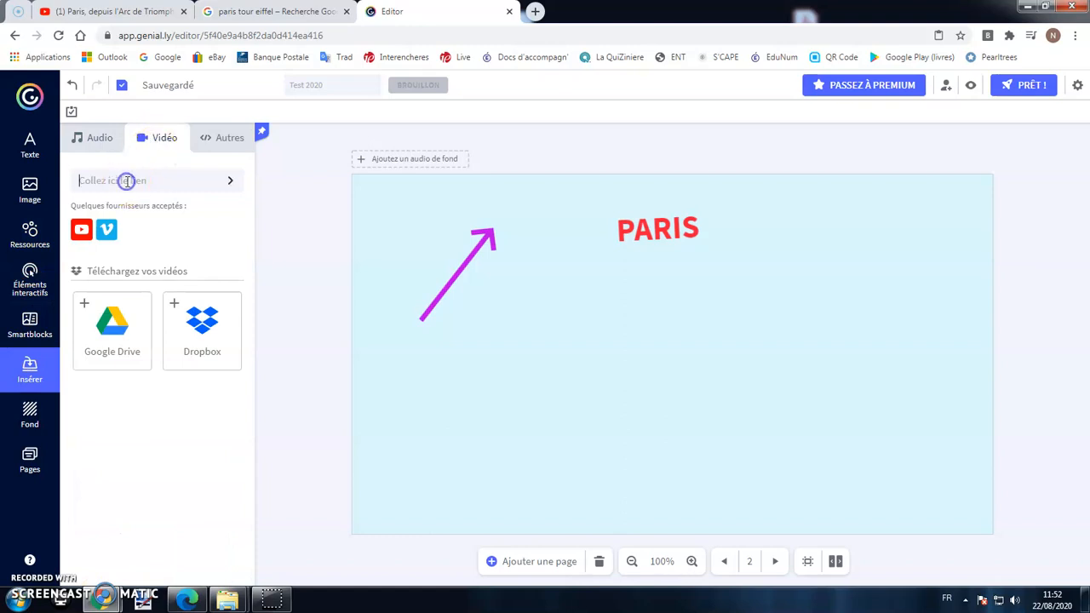
pyautogui.rightClick(127, 181)
pyautogui.click(168, 268)
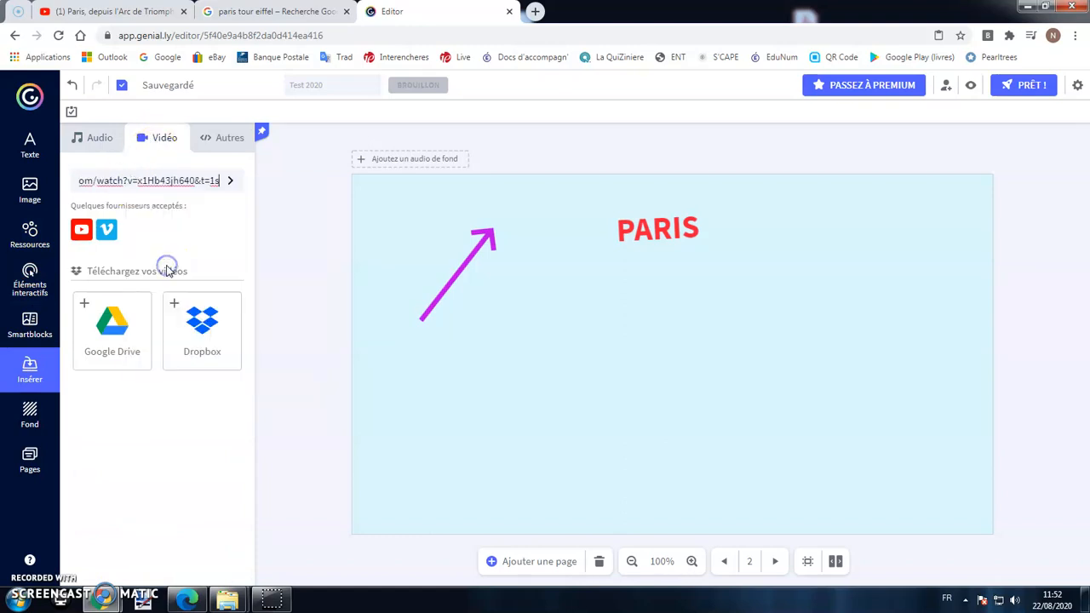
pyautogui.click(232, 181)
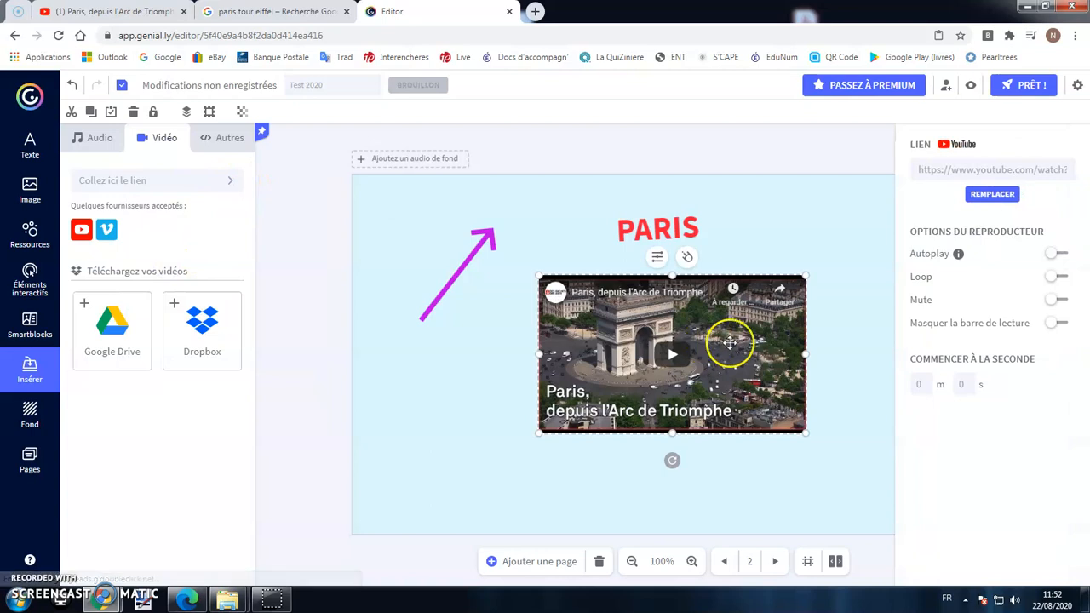
# Enlarge the embedded video and place it below the PARIS title.
pyautogui.moveTo(673, 327); pyautogui.dragTo(679, 316)
pyautogui.click(746, 412)
pyautogui.moveTo(746, 409); pyautogui.dragTo(867, 473)
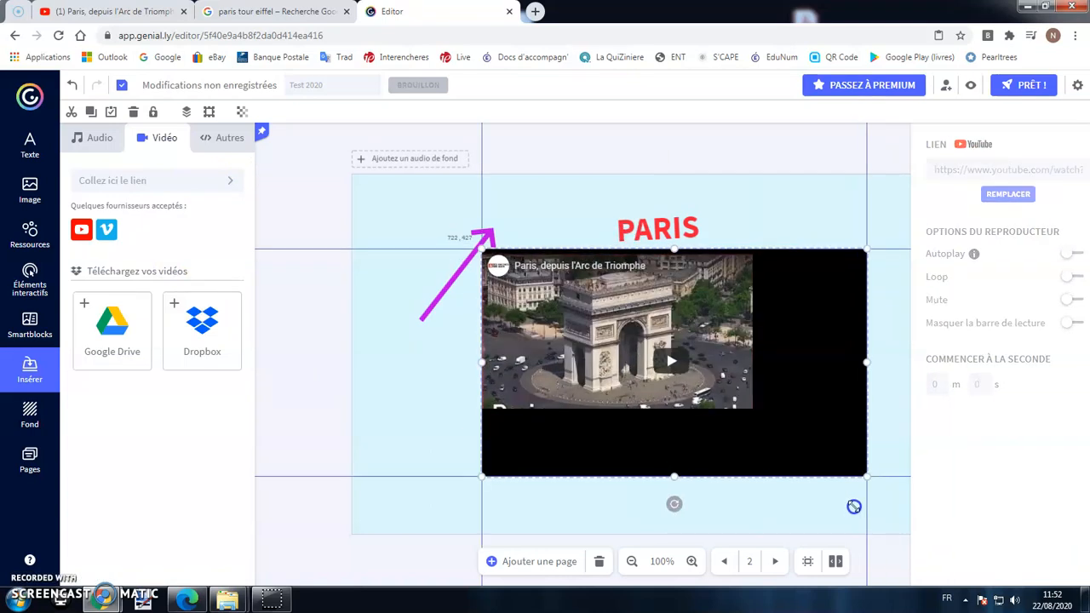
pyautogui.moveTo(674, 275); pyautogui.dragTo(758, 306)
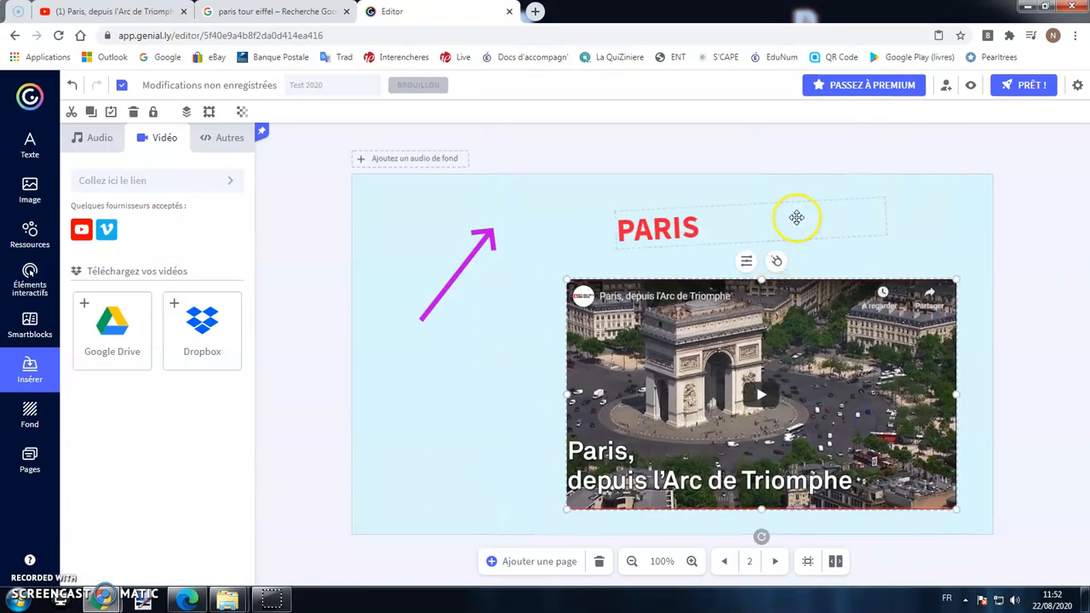
pyautogui.click(700, 192)
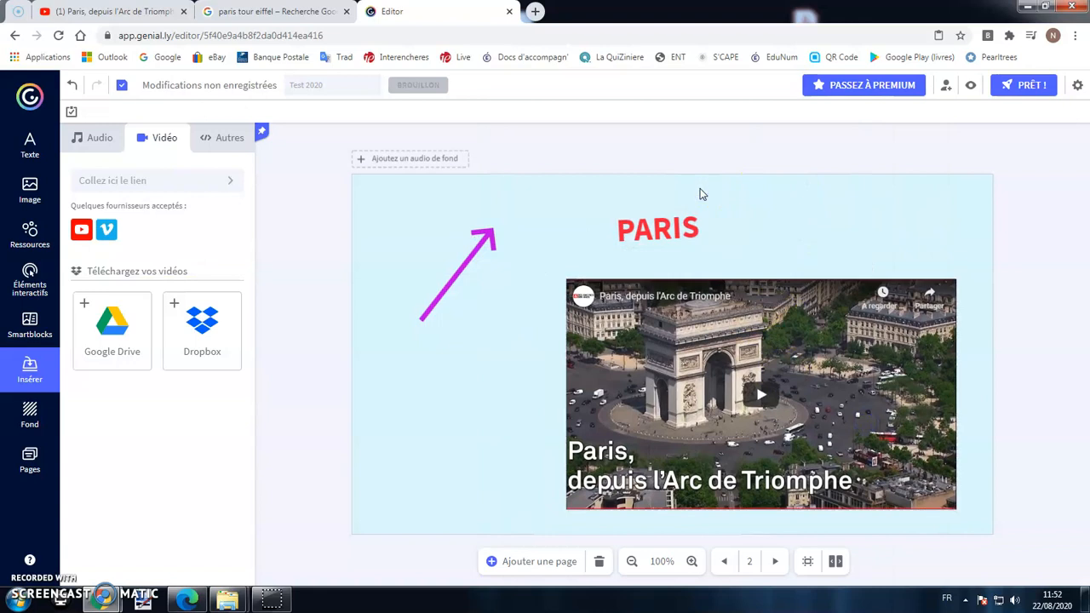
# Preview from page 1, advance to page 2, play and pause the Arc de Triomphe video, then resume editing.
pyautogui.click(30, 460)
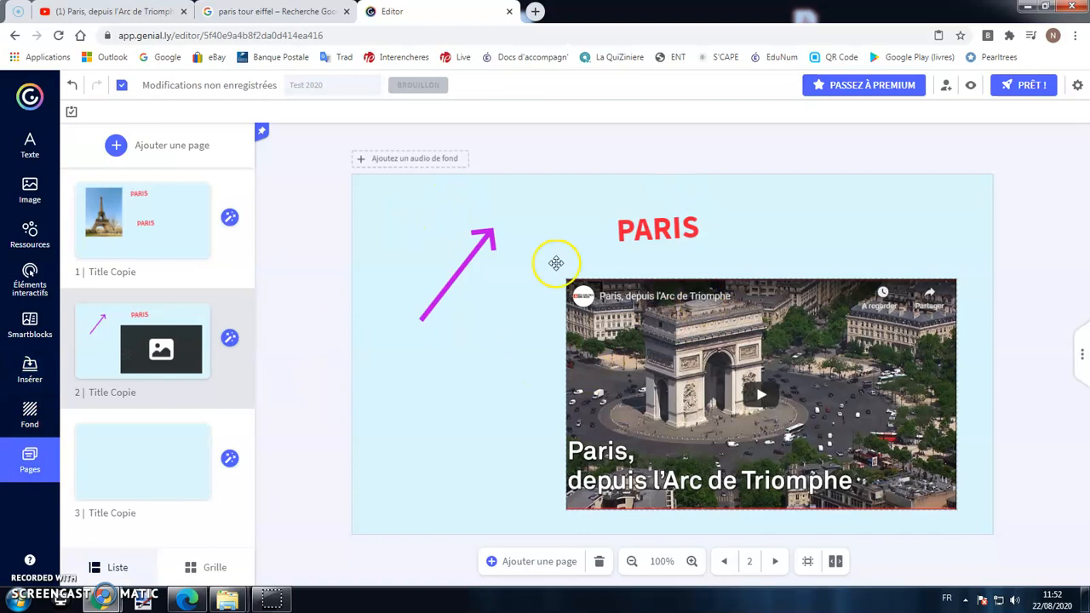
pyautogui.click(195, 240)
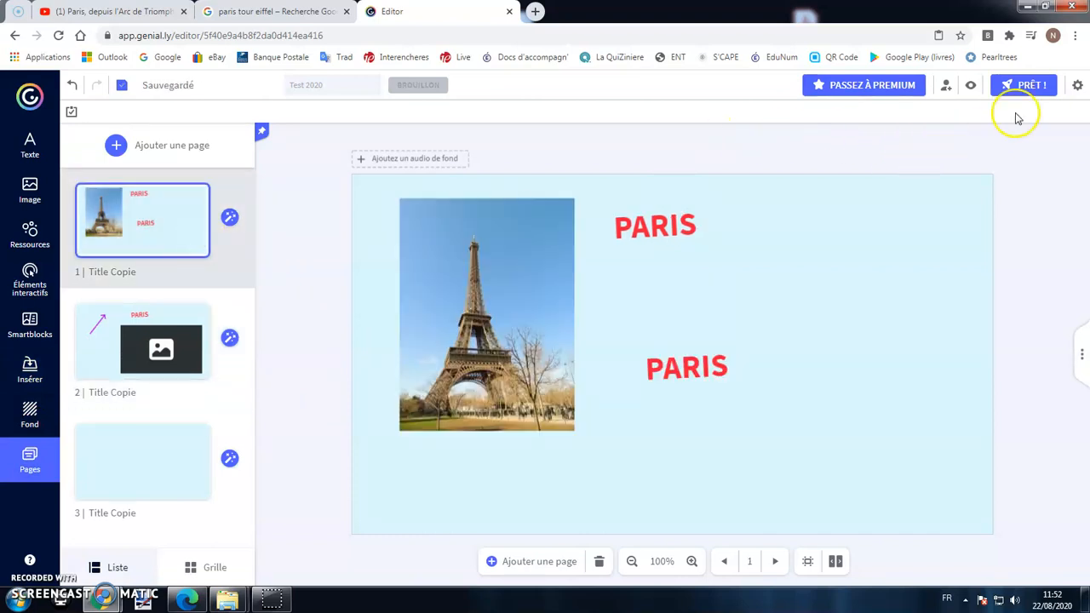
pyautogui.click(971, 85)
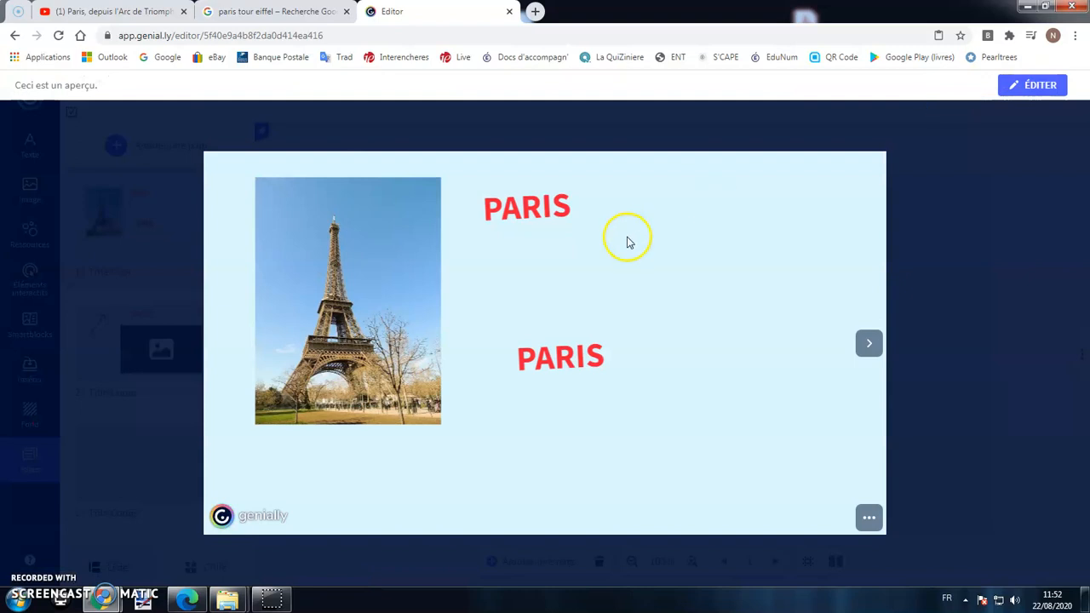
pyautogui.click(870, 345)
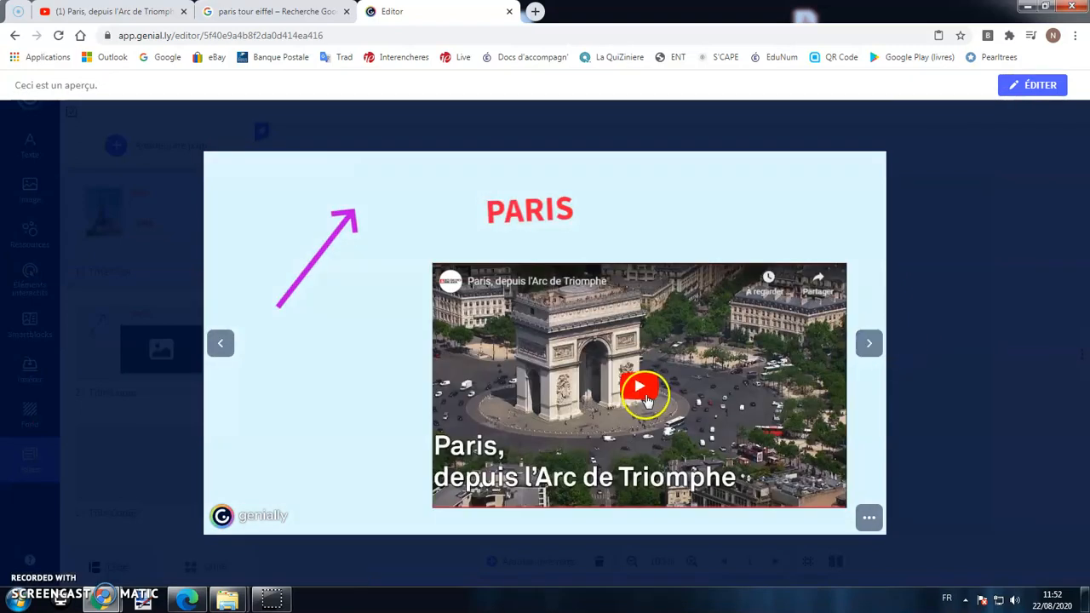
pyautogui.click(644, 397)
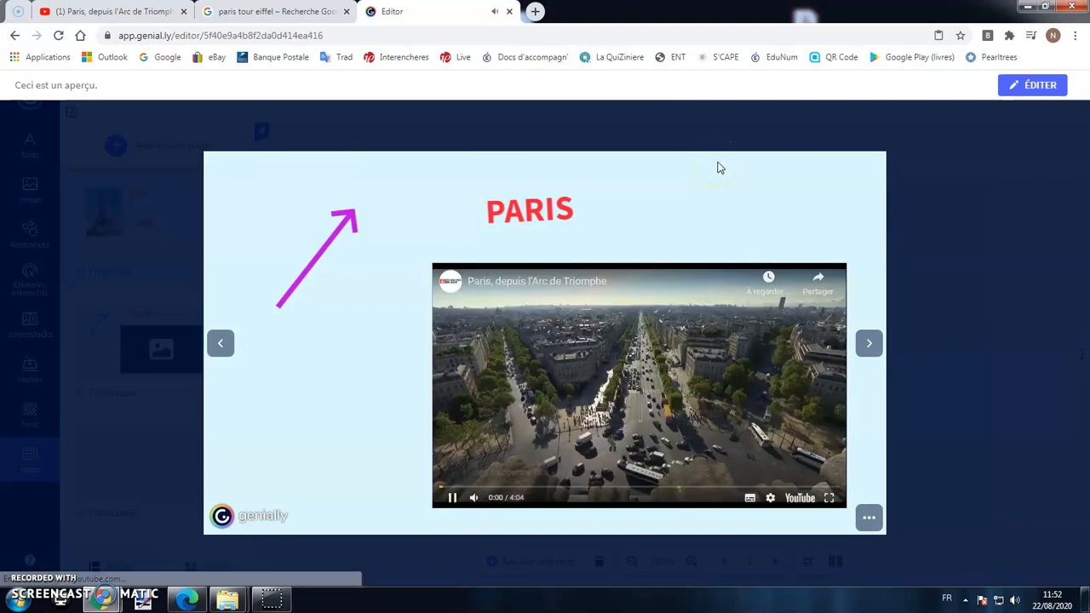
pyautogui.click(452, 497)
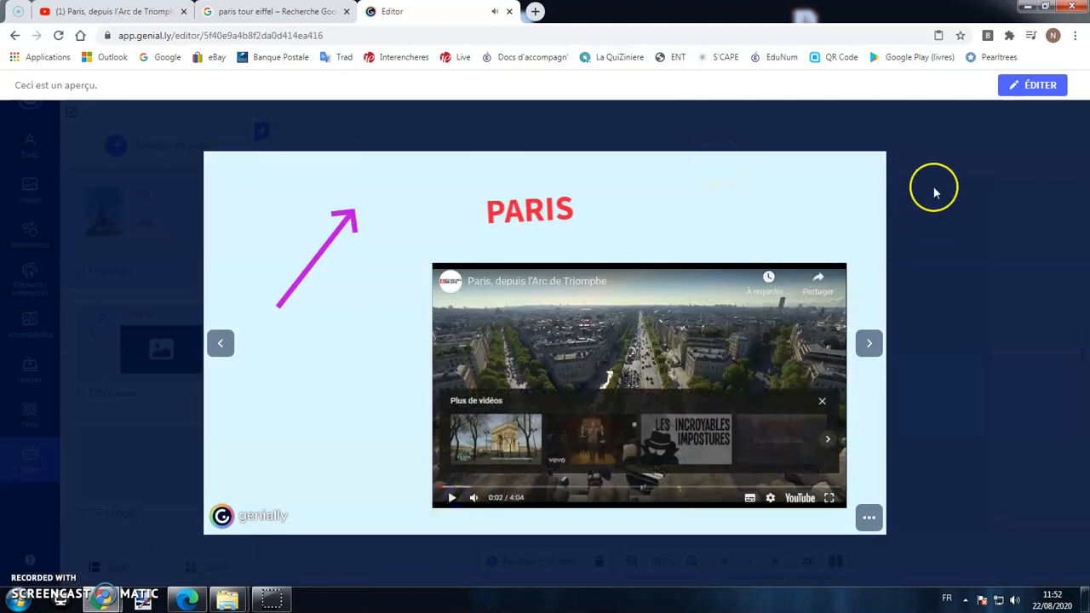
pyautogui.click(1016, 88)
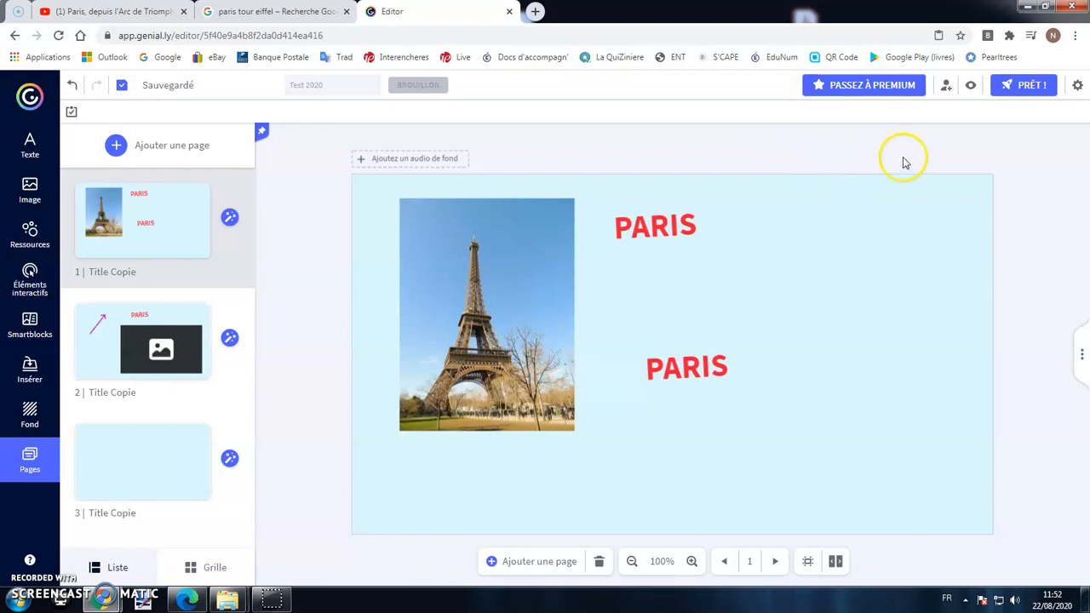
# Invite a collaborator by entering their e-mail address in Collaborateurs and sending the invitation.
pyautogui.click(945, 87)
pyautogui.click(530, 262)
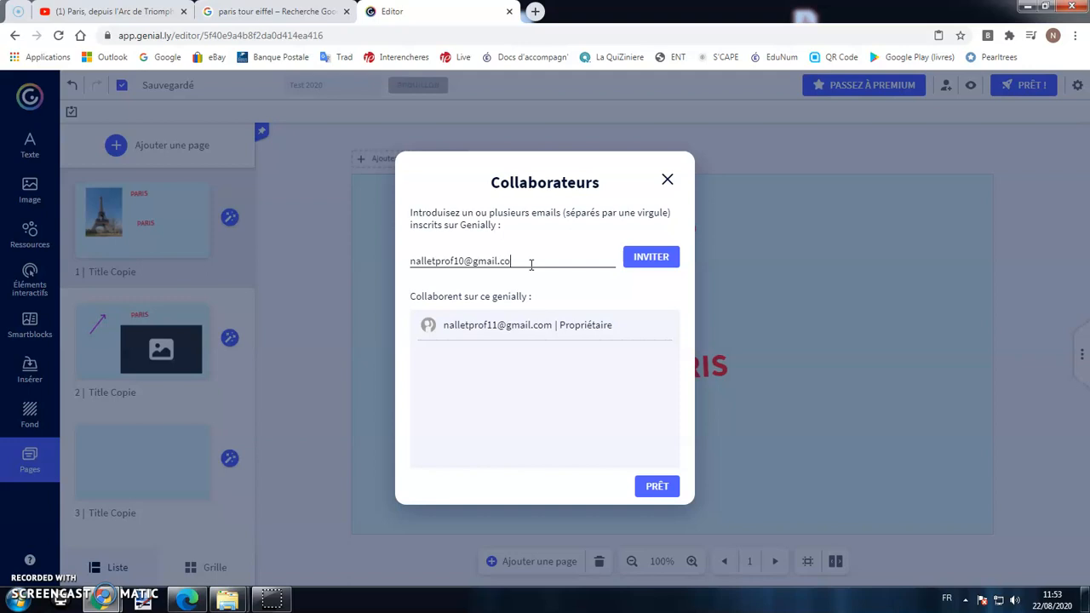
pyautogui.click(654, 263)
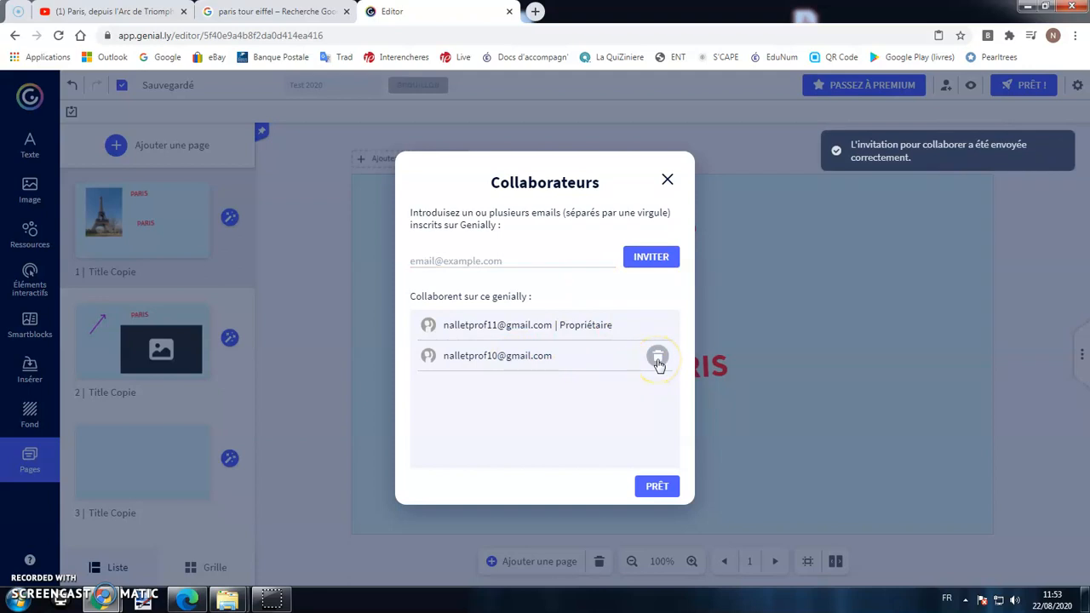
# Confirm Test 2020 appears on the invited account's reloaded dashboard in Edge, then return to the Chrome editor.
pyautogui.click(186, 600)
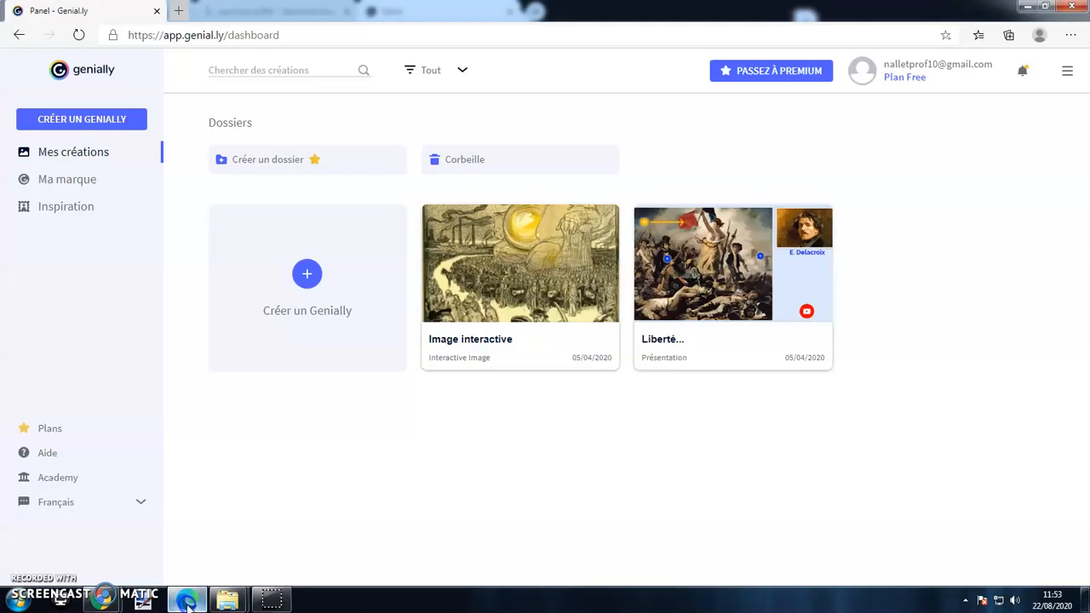
pyautogui.click(80, 36)
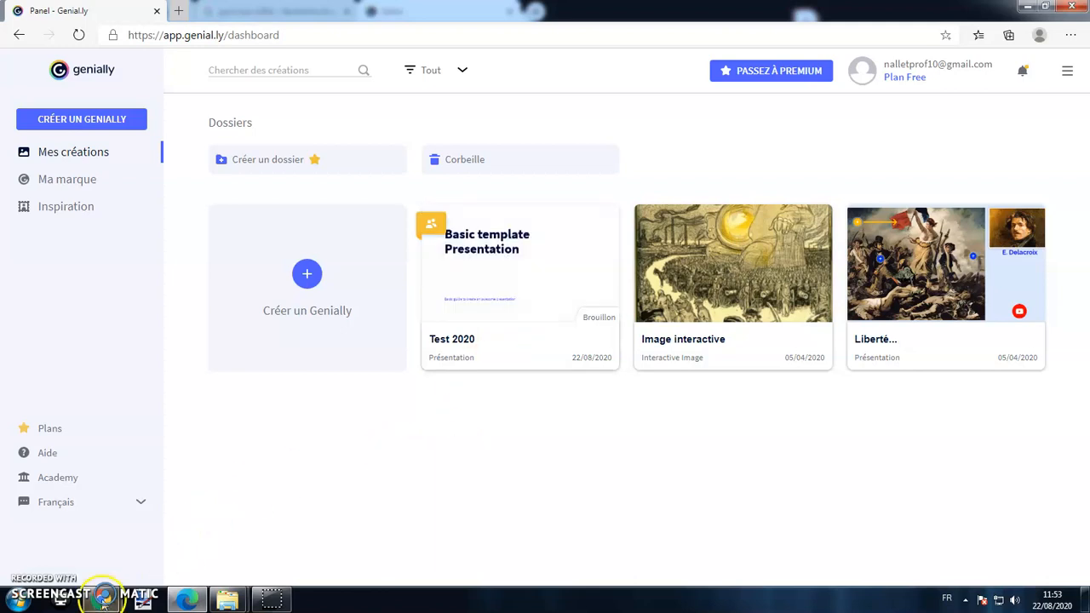
pyautogui.moveTo(103, 599)
pyautogui.click(289, 527)
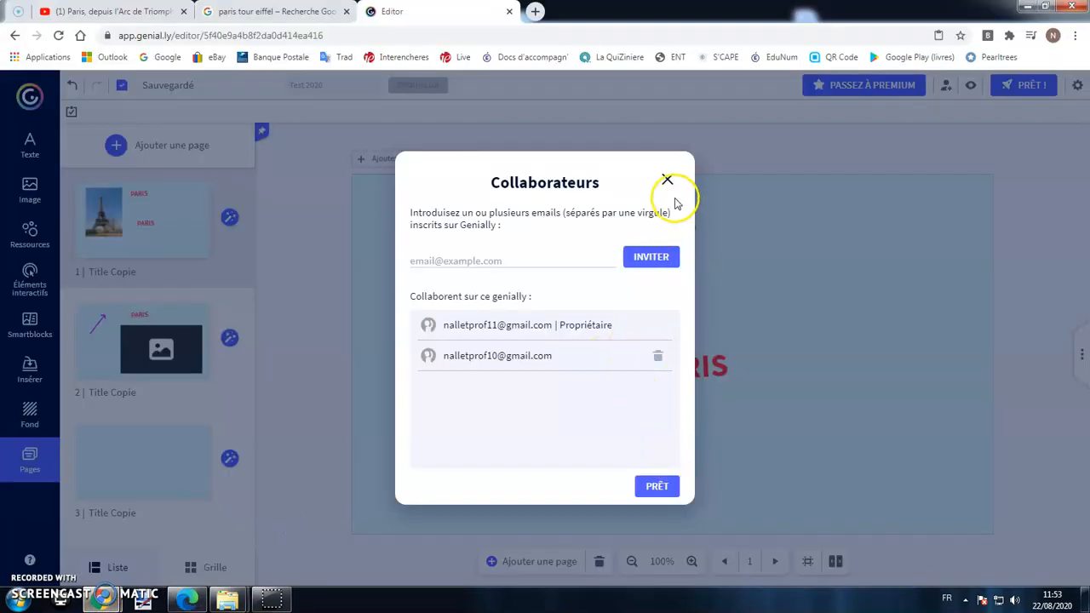
# Publish Test 2020 as Public sur le web and copy its public link from PARTAGER.
pyautogui.click(668, 180)
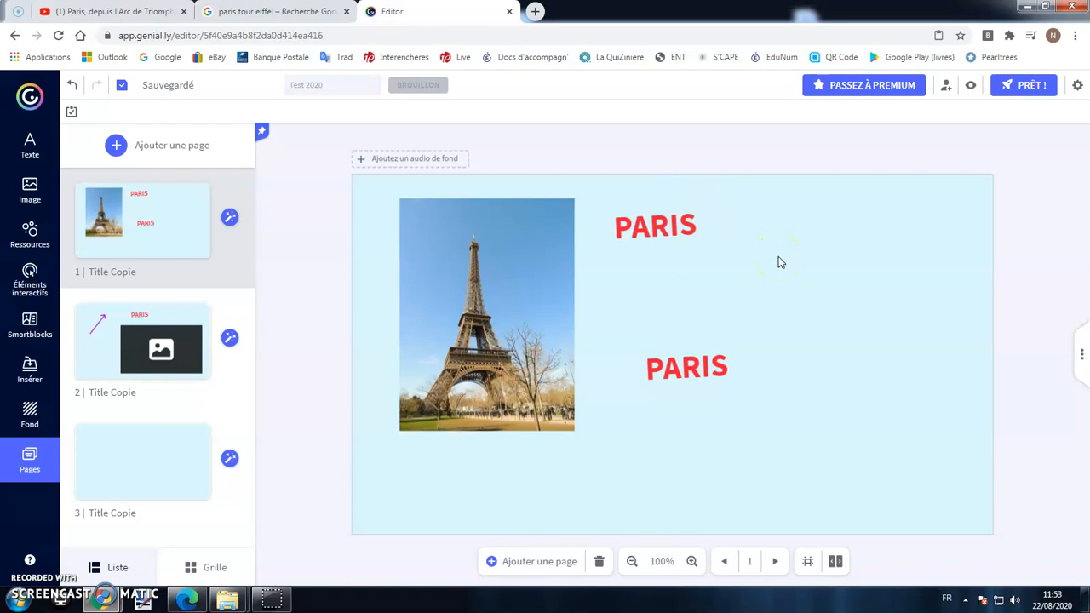
pyautogui.click(1021, 88)
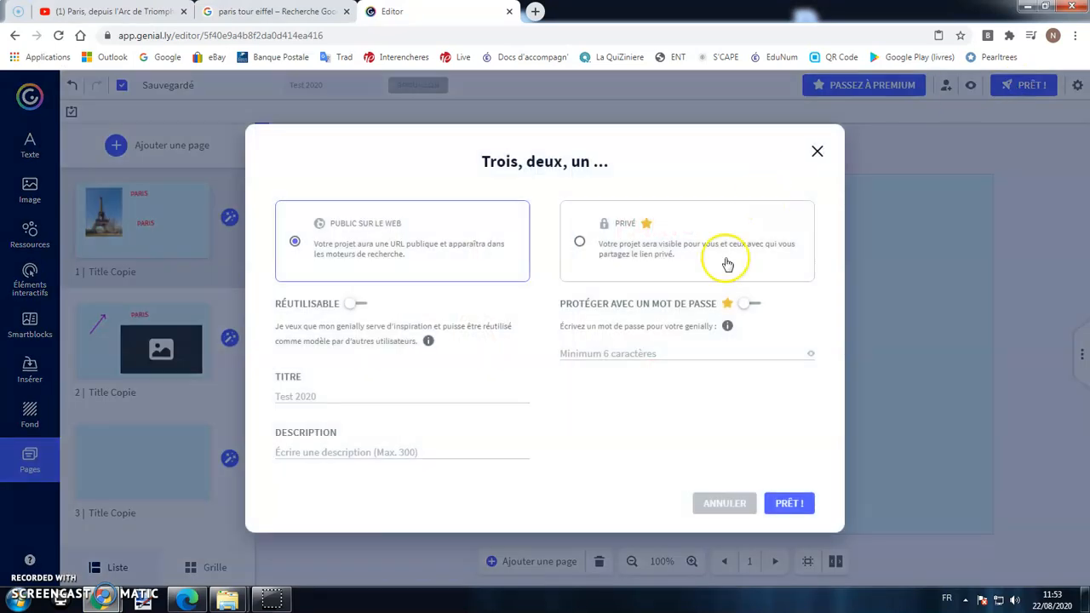
pyautogui.click(775, 505)
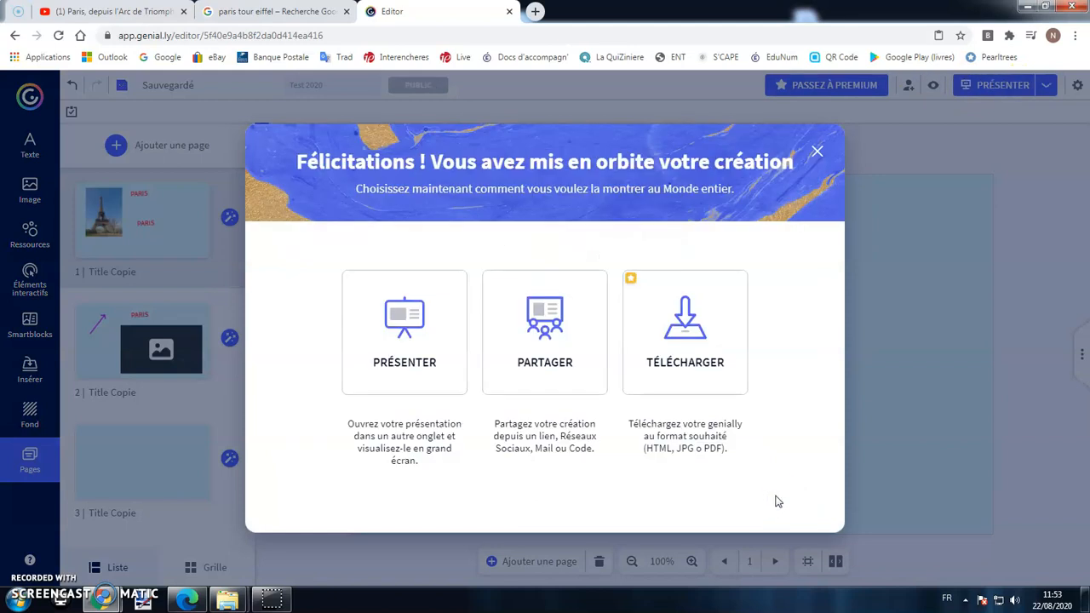
pyautogui.click(403, 341)
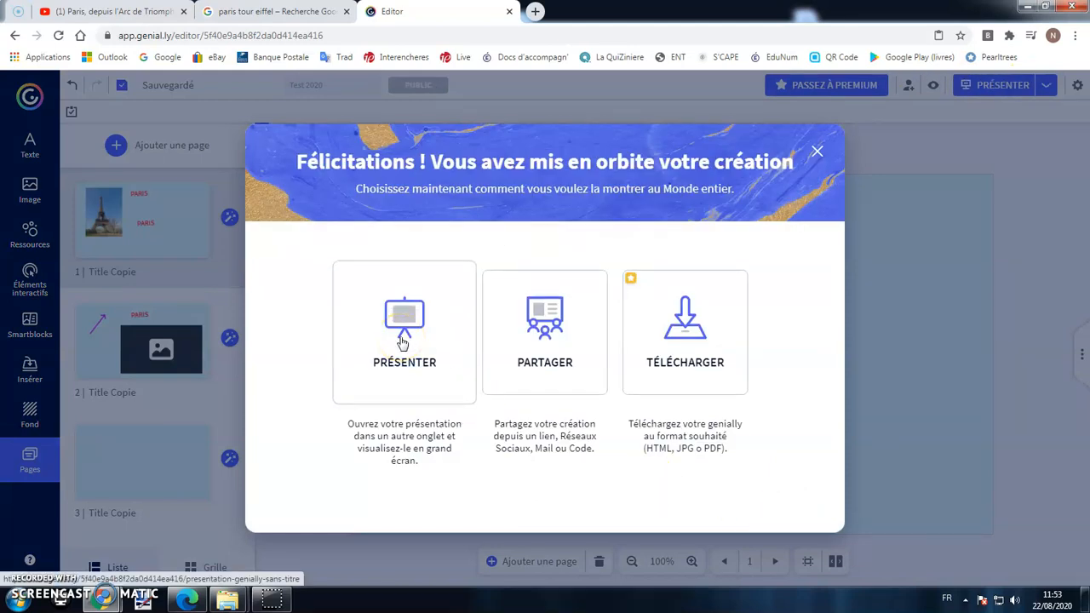
pyautogui.click(548, 325)
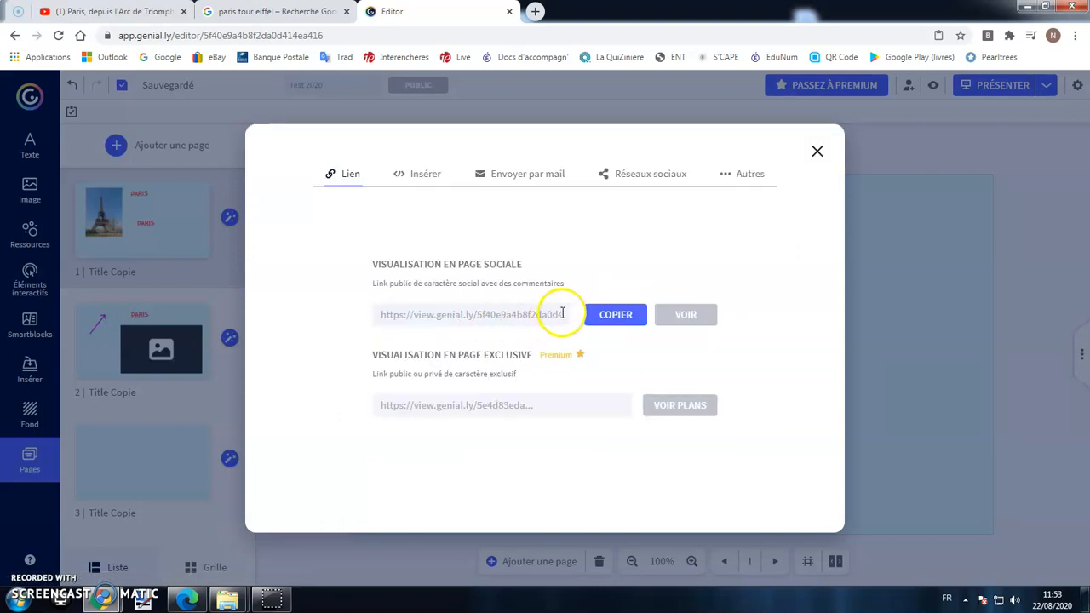
pyautogui.click(610, 314)
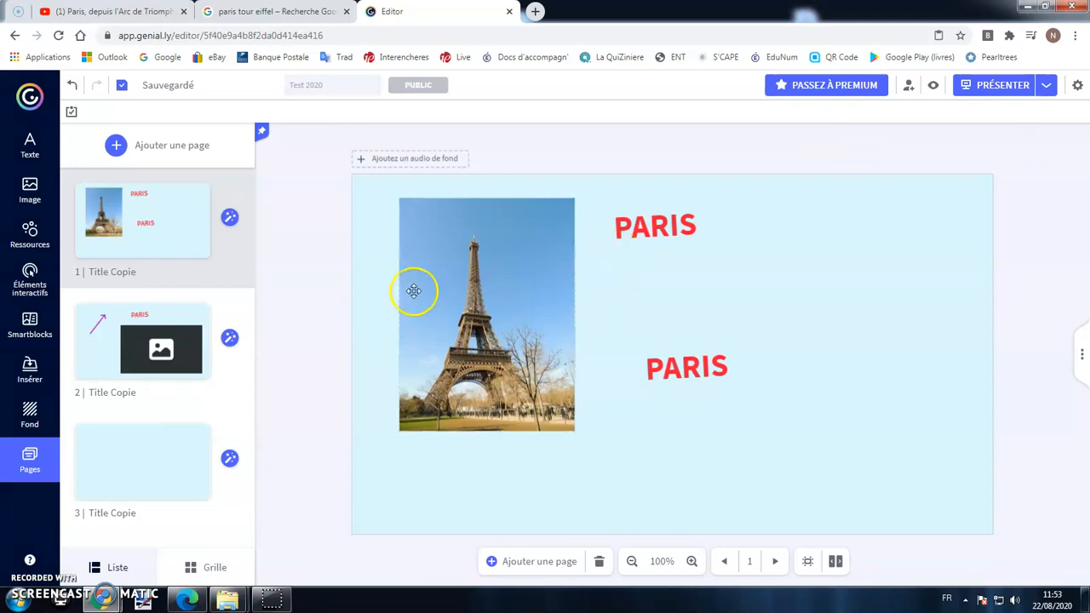
# Duplicate Test 2020 from the dashboard's creations list, producing 'Test 2020 copie'.
pyautogui.click(28, 96)
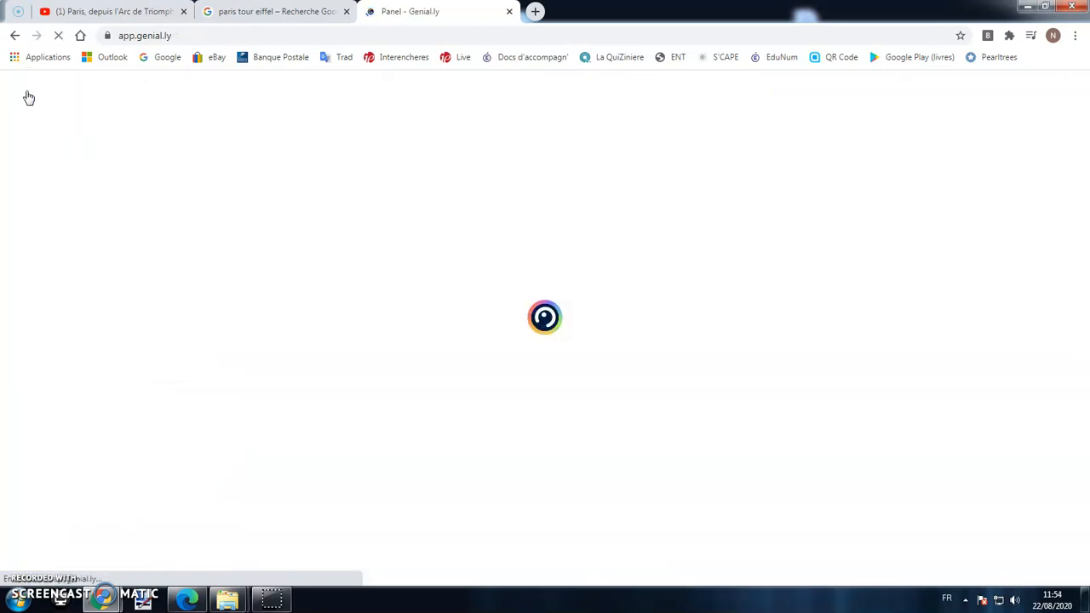
pyautogui.click(453, 265)
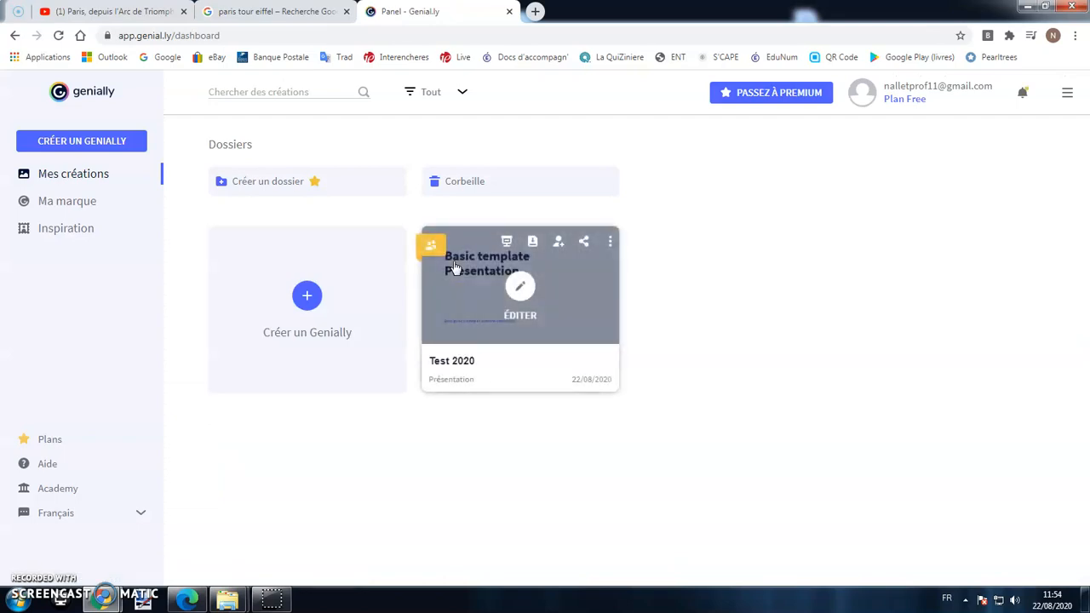
pyautogui.click(90, 173)
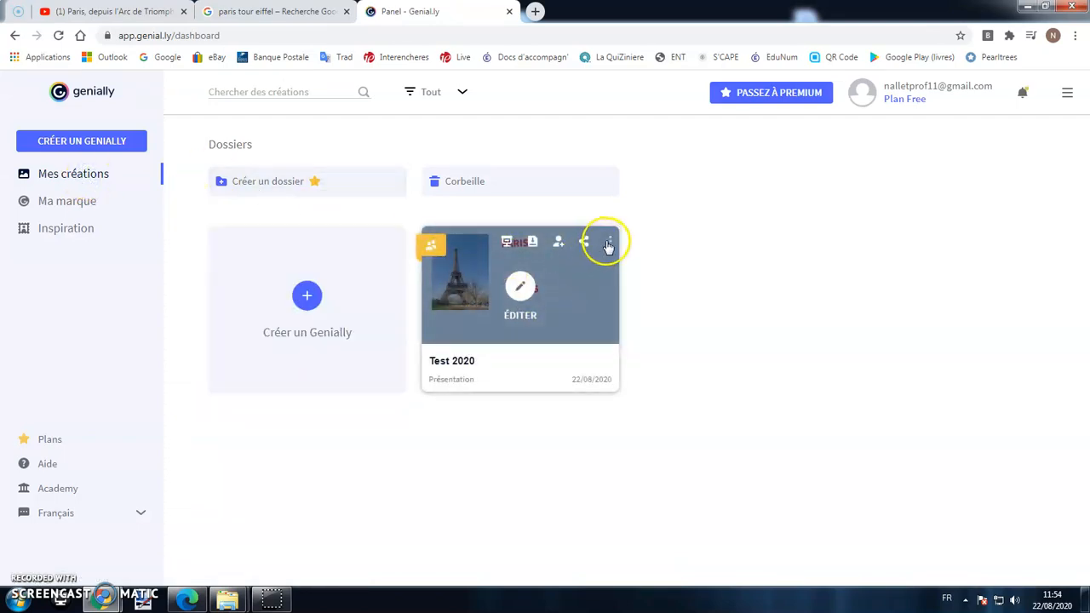
pyautogui.click(610, 242)
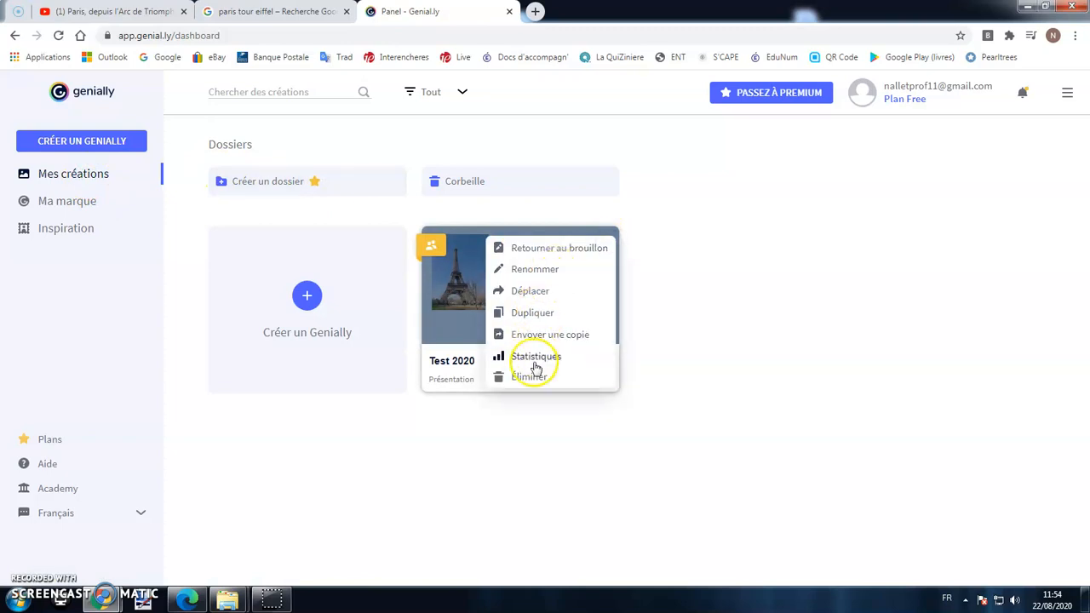
pyautogui.click(531, 314)
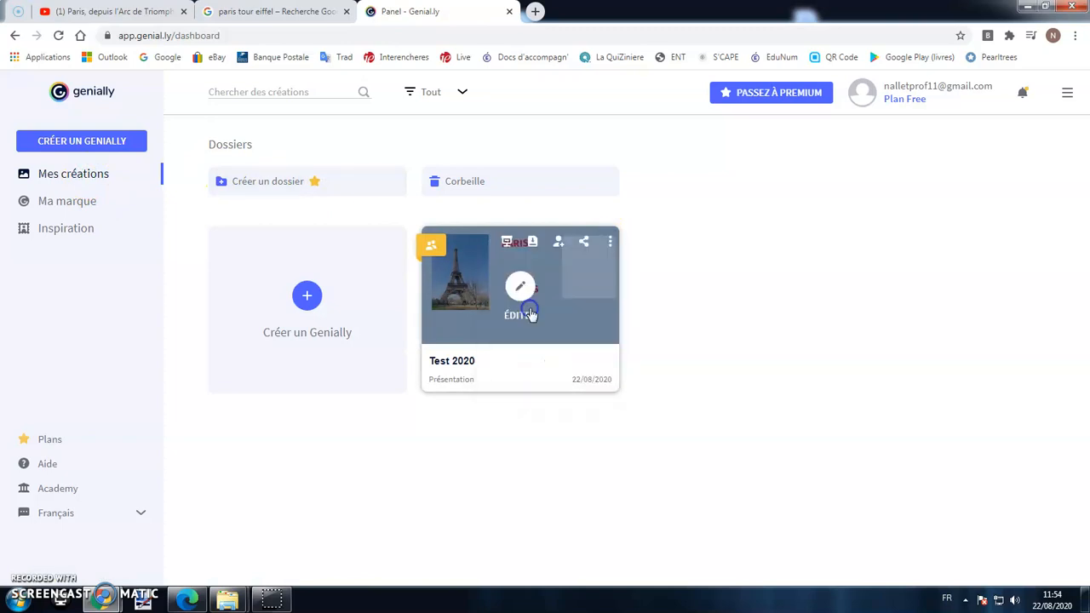
pyautogui.moveTo(722, 286)
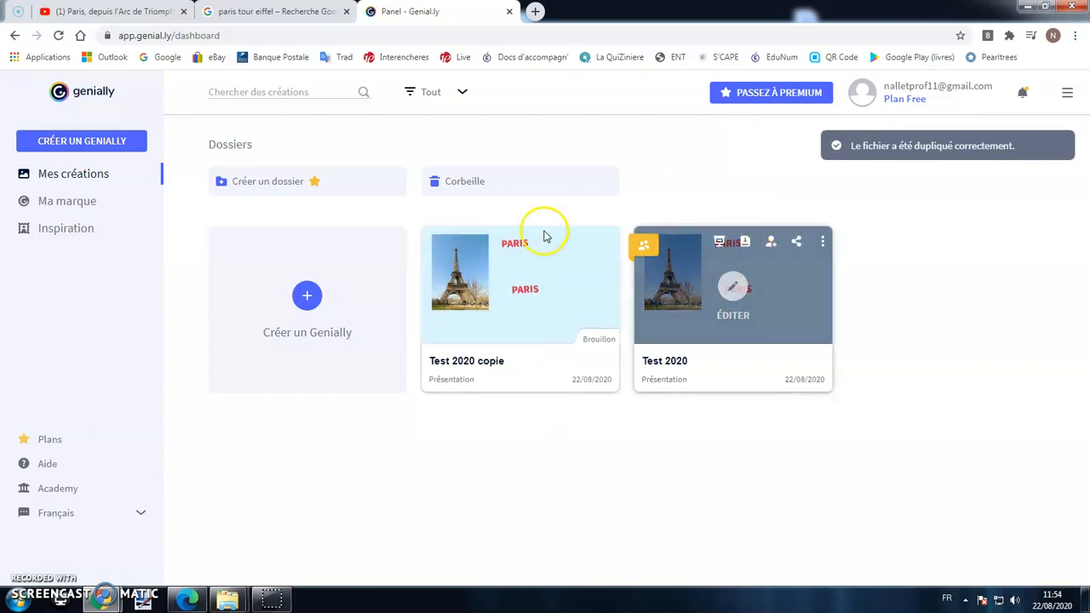
pyautogui.moveTo(550, 273)
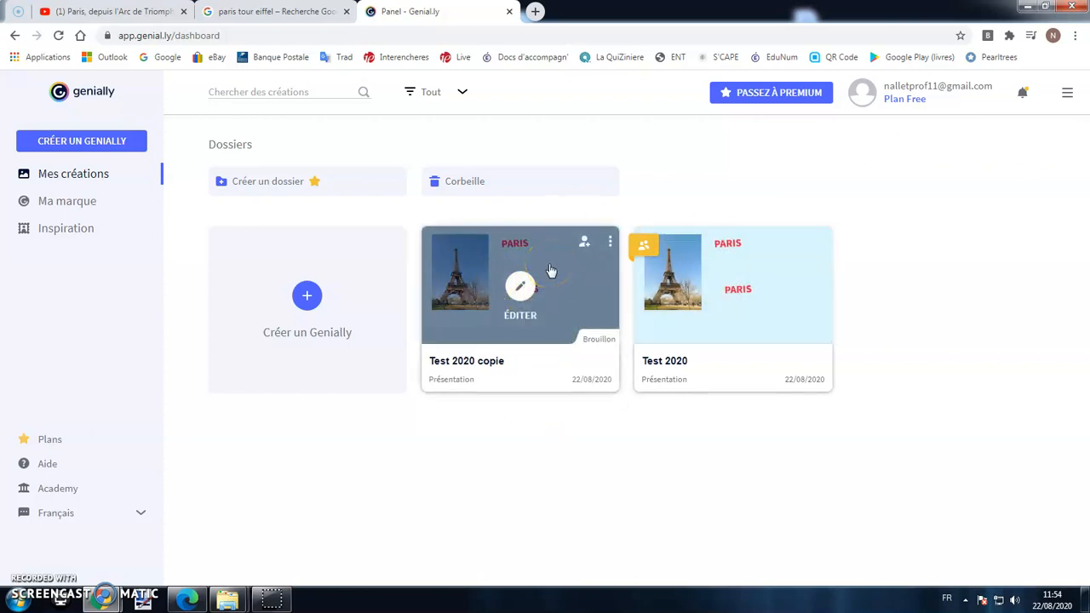